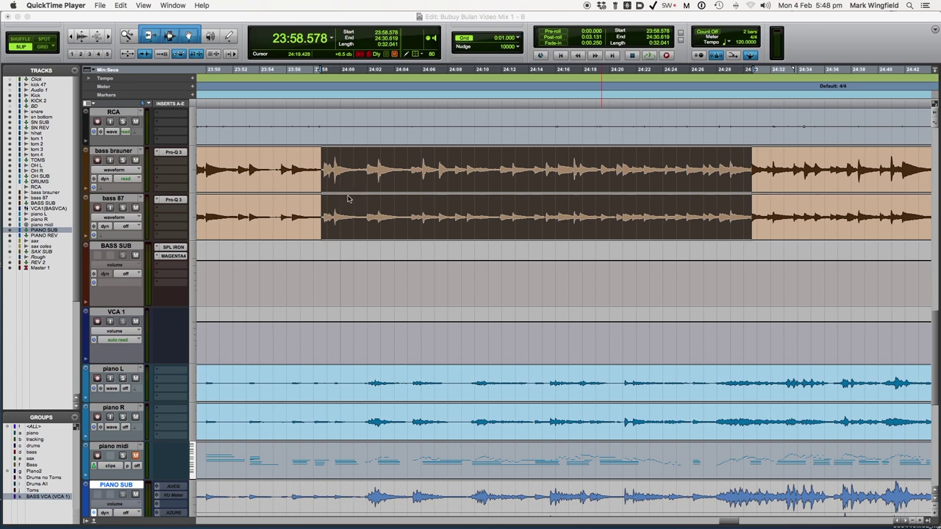
# Play the mix and bypass both bass Pro-Q 3 EQs plus SPL Iron and Magenta4 on BASS SUB
pyautogui.click(345, 22)
pyautogui.press('space')
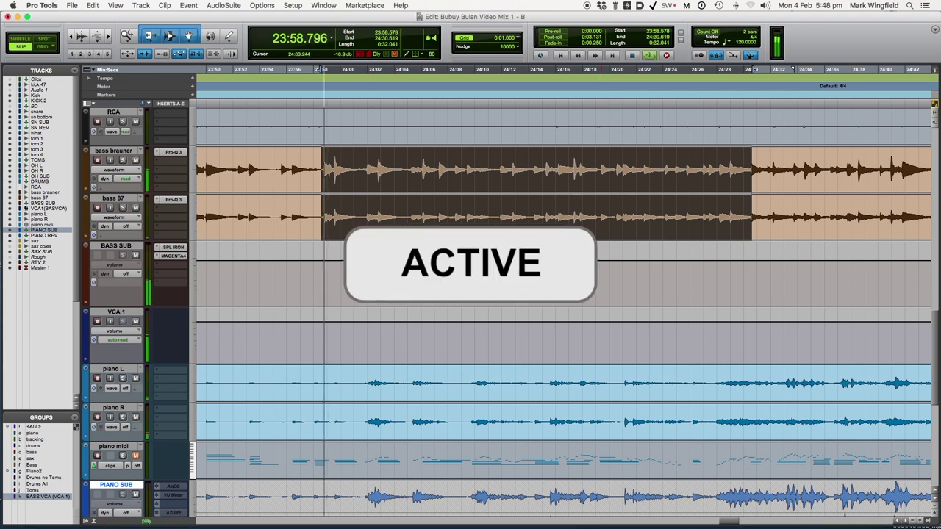
pyautogui.keyDown('super'); pyautogui.click(174, 153); pyautogui.keyUp('super')
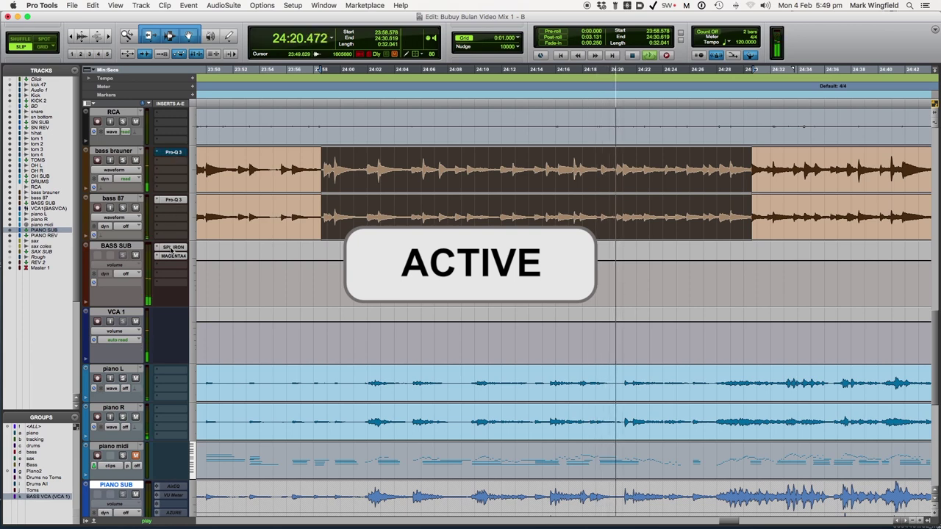
pyautogui.keyDown('super'); pyautogui.click(173, 200); pyautogui.keyUp('super')
pyautogui.keyDown('super'); pyautogui.click(174, 248); pyautogui.keyUp('super')
pyautogui.keyDown('super'); pyautogui.click(174, 257); pyautogui.keyUp('super')
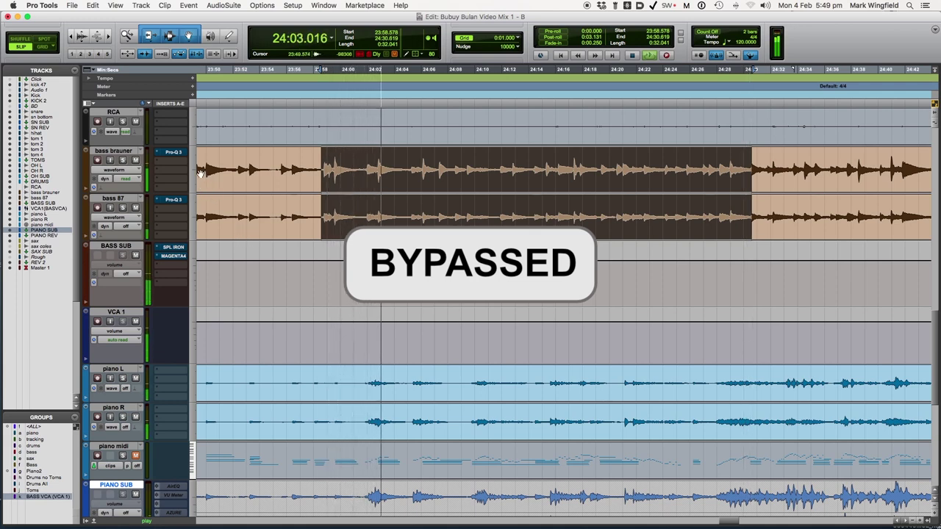
# Re-enable the bass EQs and BASS SUB plugins, then stop playback back at the start
pyautogui.keyDown('super'); pyautogui.click(172, 152); pyautogui.keyUp('super')
pyautogui.keyDown('super'); pyautogui.click(169, 200); pyautogui.keyUp('super')
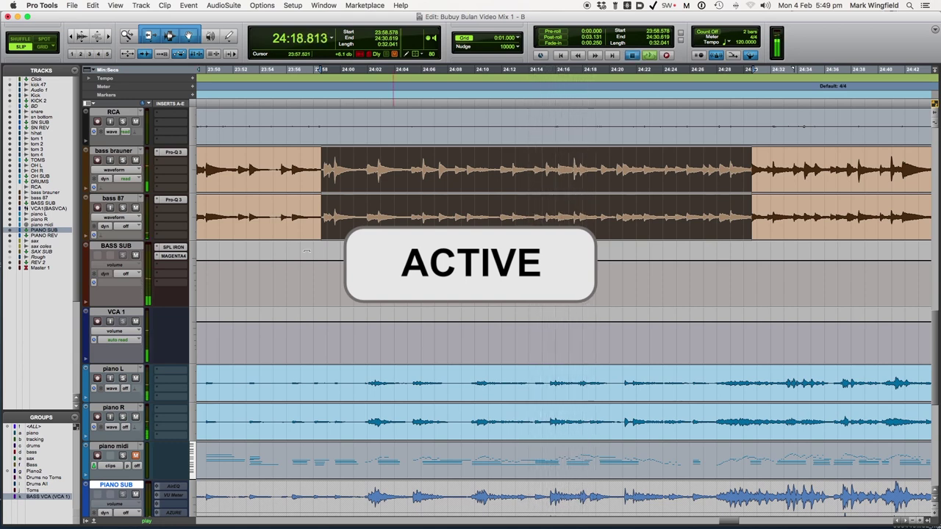
pyautogui.press('space')
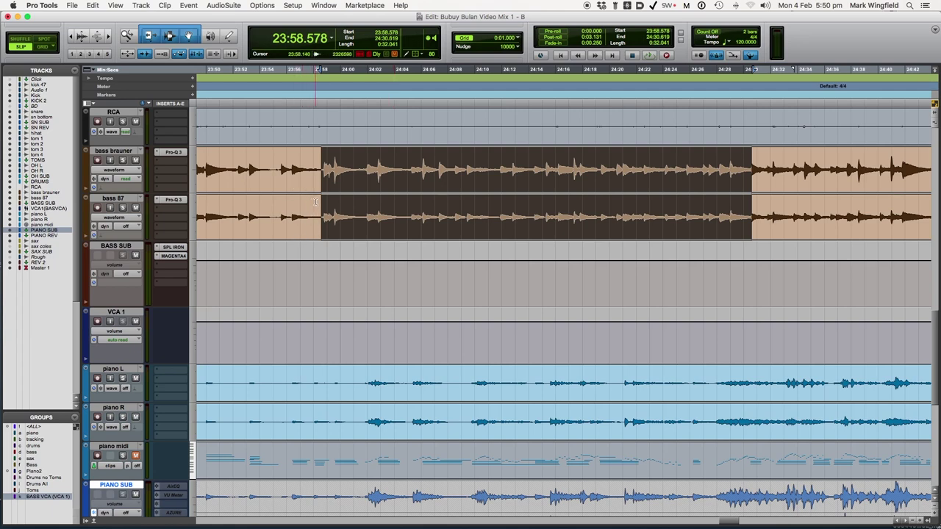
# Dismiss Task Manager and solo the bass brauner and bass 87 tracks
pyautogui.hotkey('alt', "'")
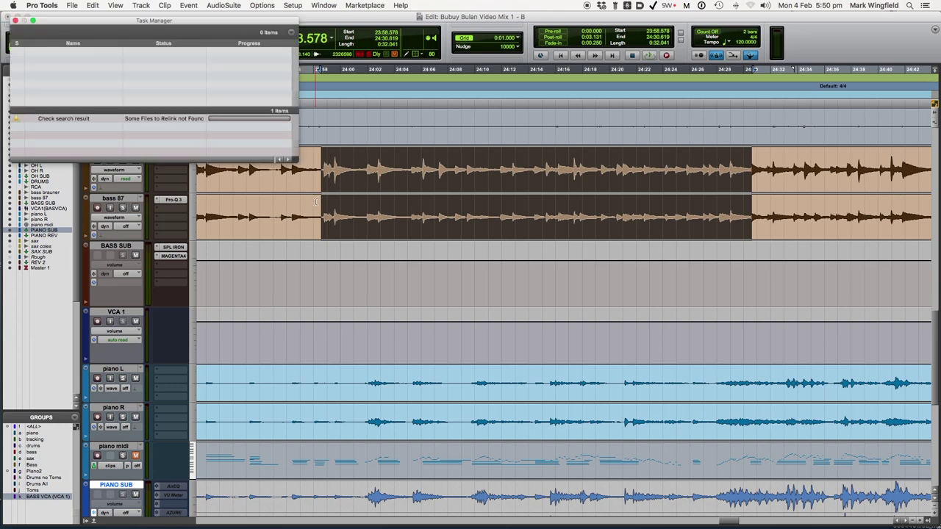
pyautogui.hotkey('alt', "'")
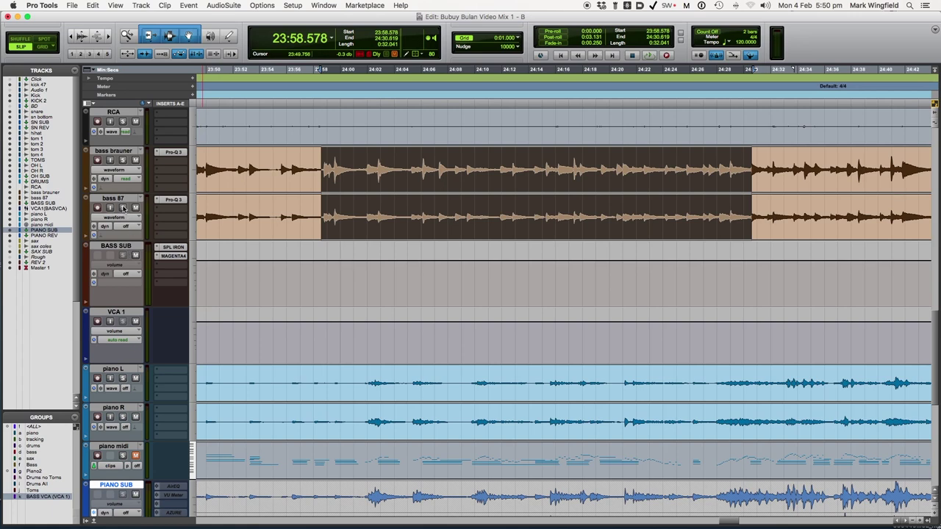
pyautogui.click(122, 160)
pyautogui.click(123, 208)
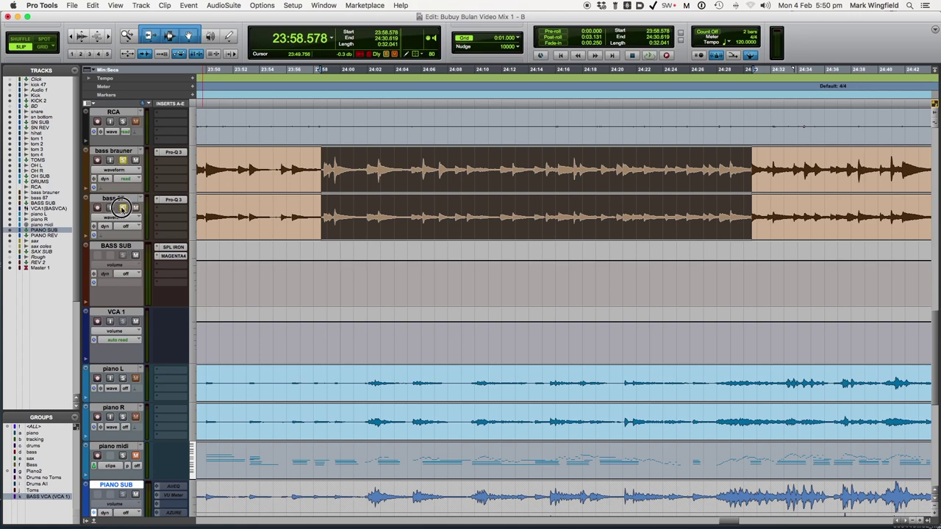
# Bypass the BASS SUB plugins and both bass Pro-Q 3 EQs, then play and stop the soloed basses
pyautogui.keyDown('super'); pyautogui.click(173, 247); pyautogui.keyUp('super')
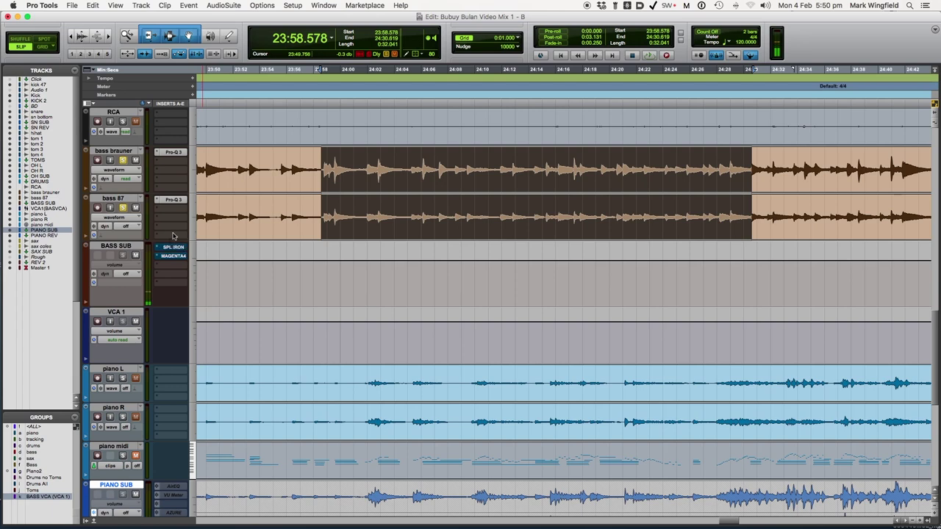
pyautogui.keyDown('super'); pyautogui.click(173, 199); pyautogui.keyUp('super')
pyautogui.keyDown('super'); pyautogui.click(173, 152); pyautogui.keyUp('super')
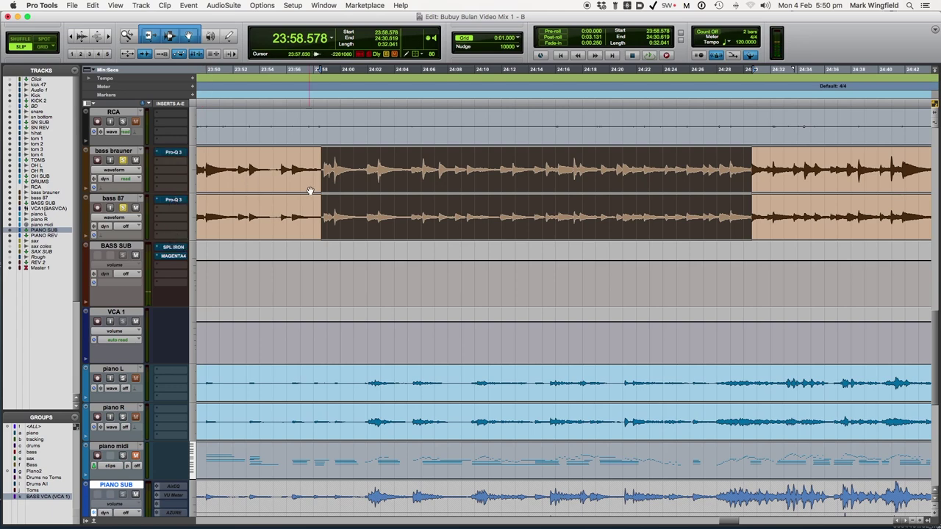
pyautogui.scroll(-2, 250, 221)
pyautogui.hscroll(-1, 250, 221)
pyautogui.press('space')
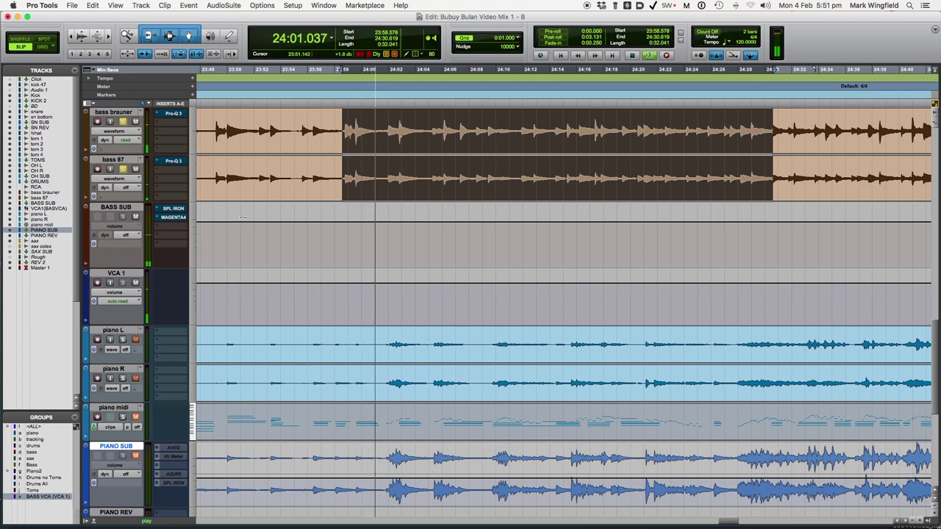
pyautogui.scroll(3, 264, 266)
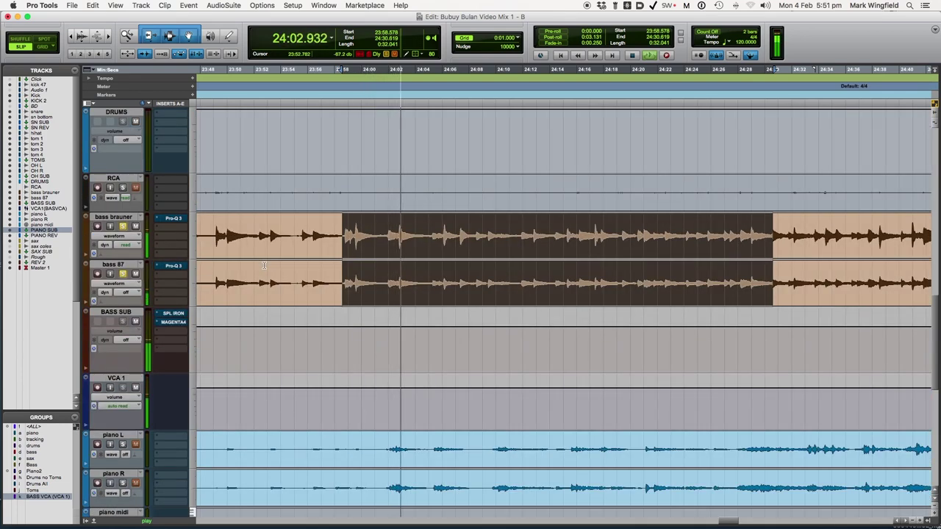
pyautogui.scroll(-2, 264, 265)
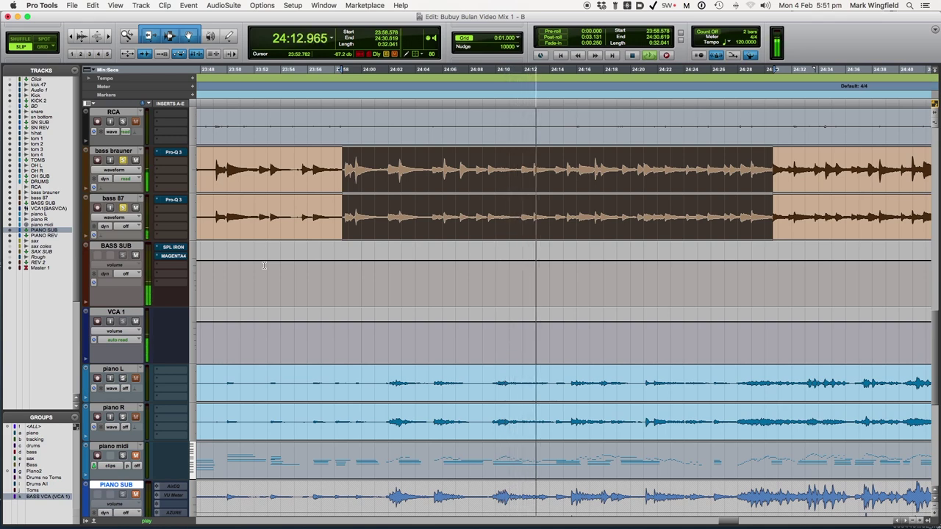
pyautogui.press('space')
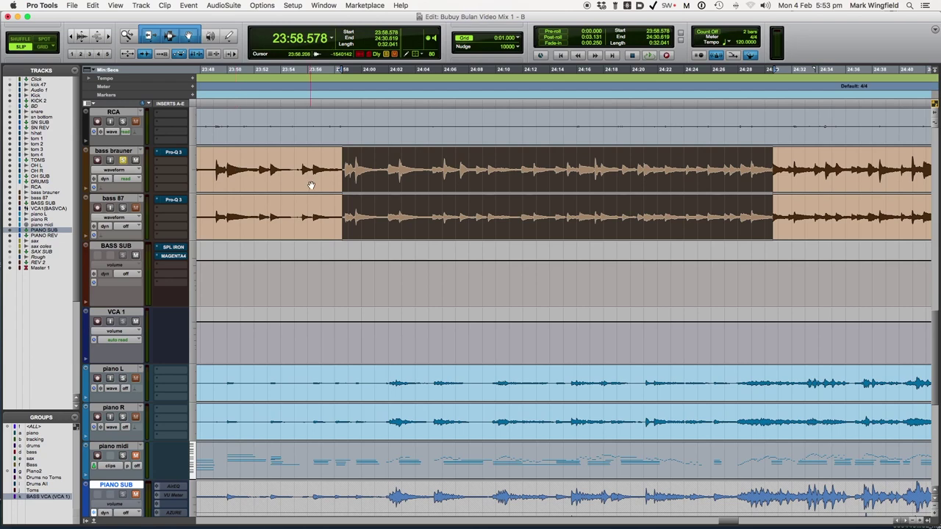
pyautogui.press('space')
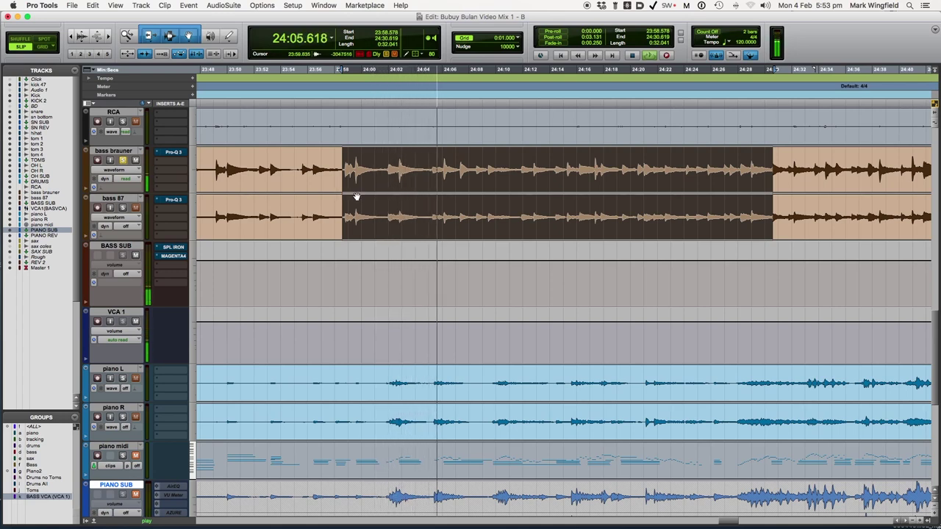
pyautogui.press('space')
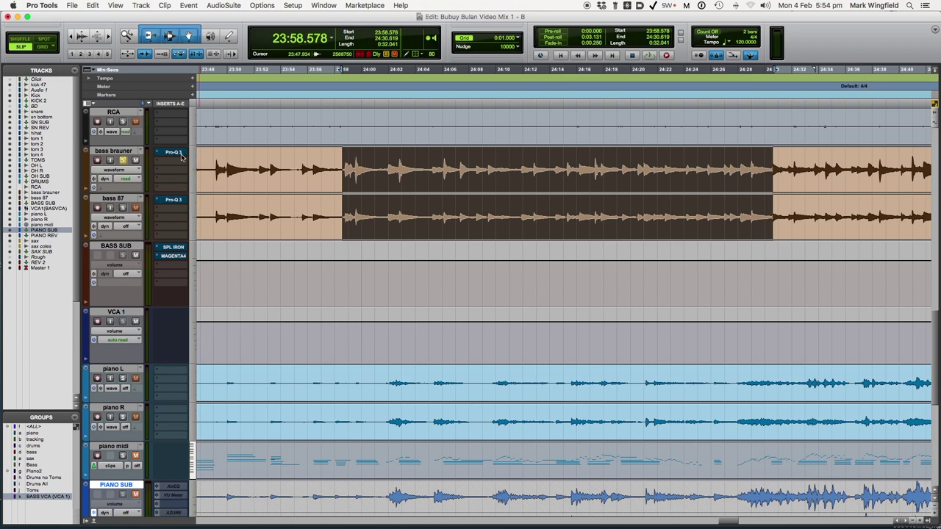
pyautogui.click(179, 154)
# A/B the bass brauner Pro-Q 3 during playback, leave it active, and close its window
pyautogui.moveTo(326, 58); pyautogui.dragTo(485, 67)
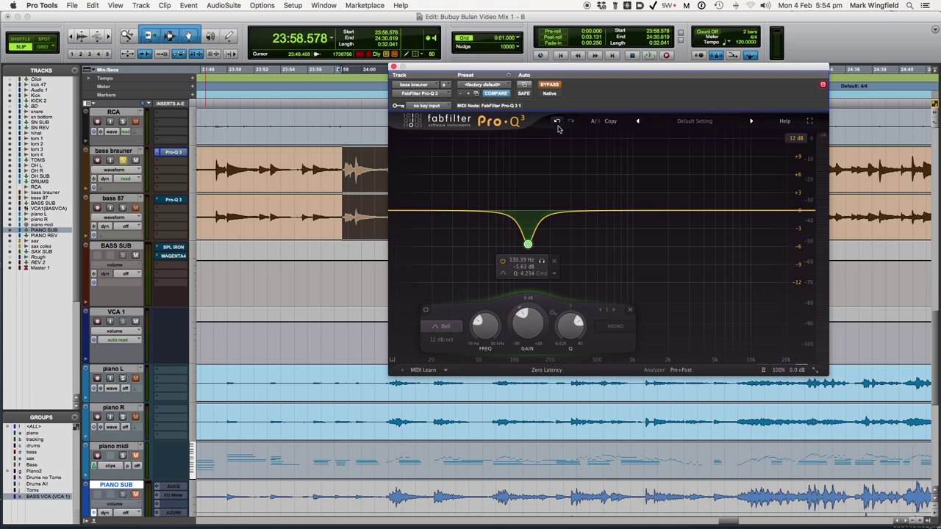
pyautogui.click(550, 86)
pyautogui.press('space')
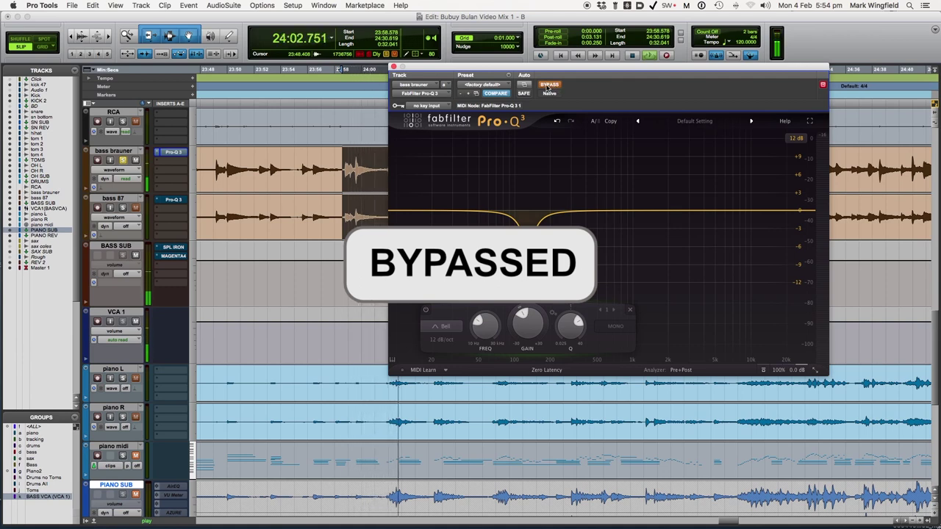
pyautogui.click(549, 86)
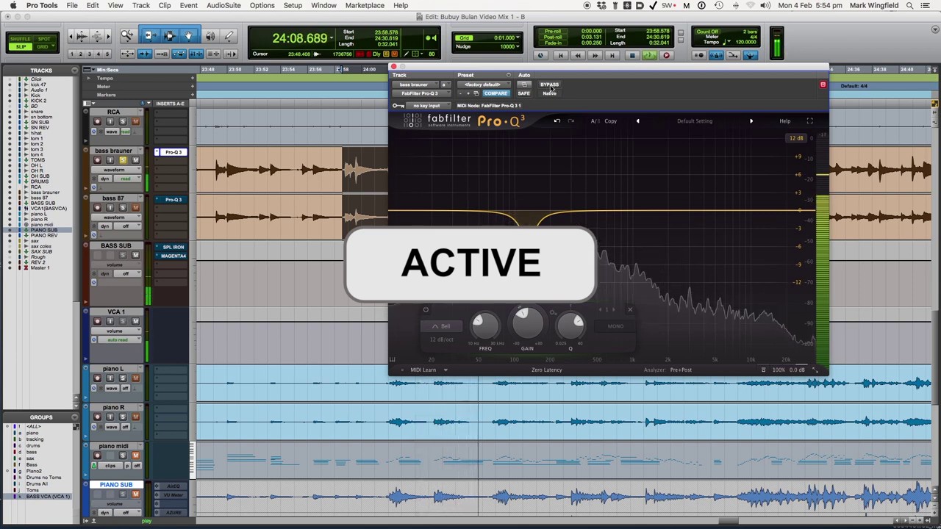
pyautogui.click(550, 86)
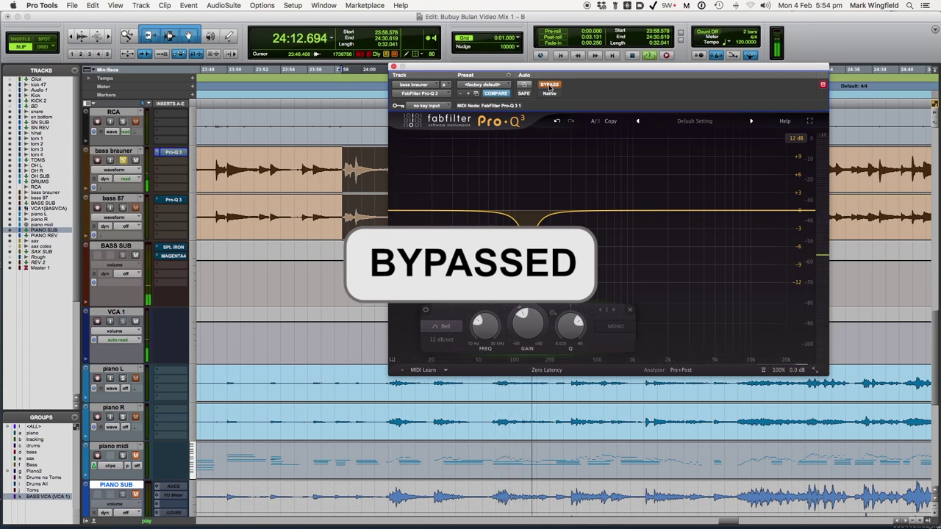
pyautogui.click(550, 86)
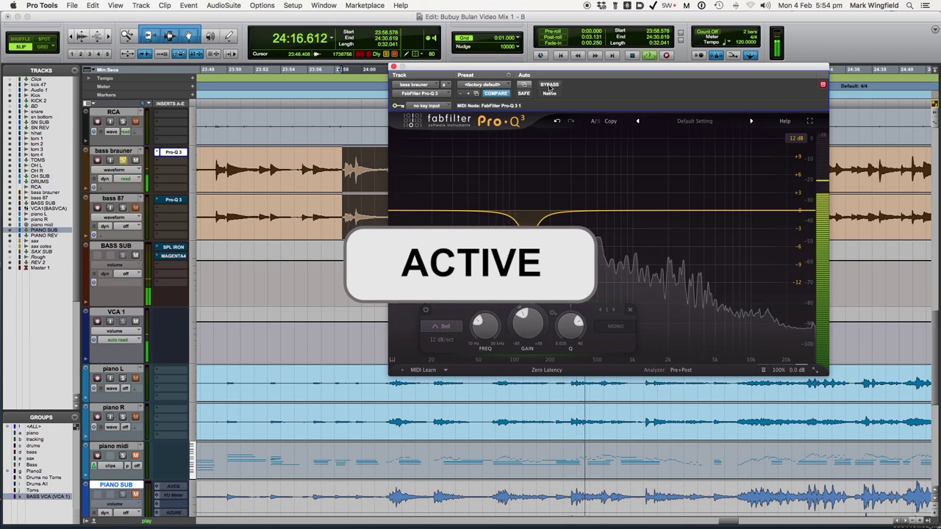
pyautogui.click(550, 86)
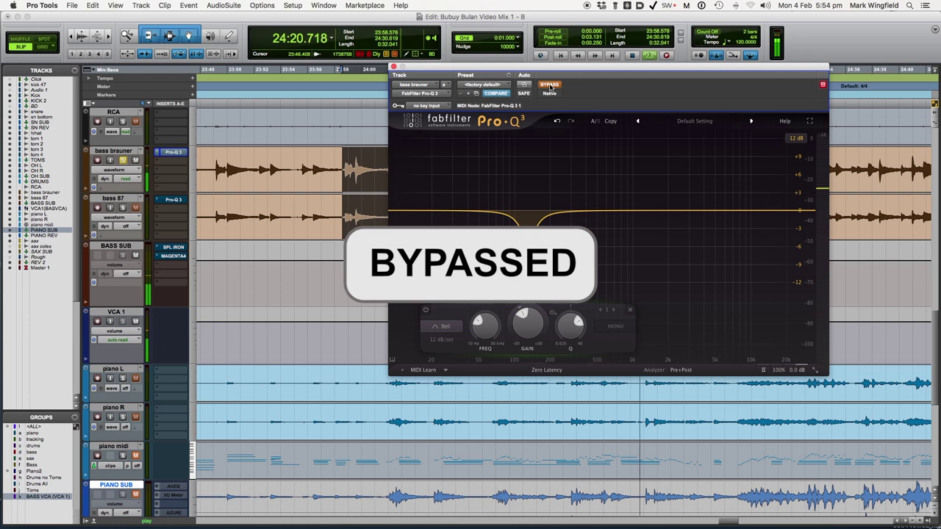
pyautogui.click(550, 86)
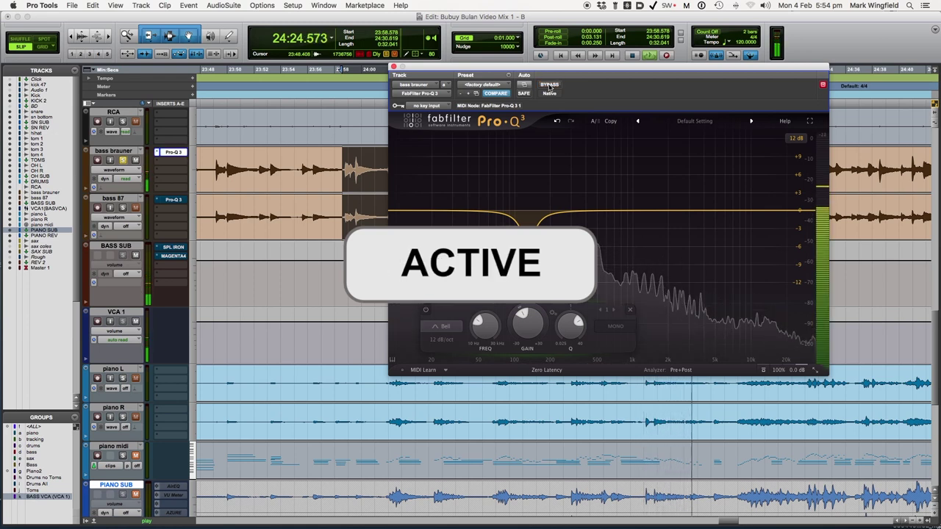
pyautogui.press('space')
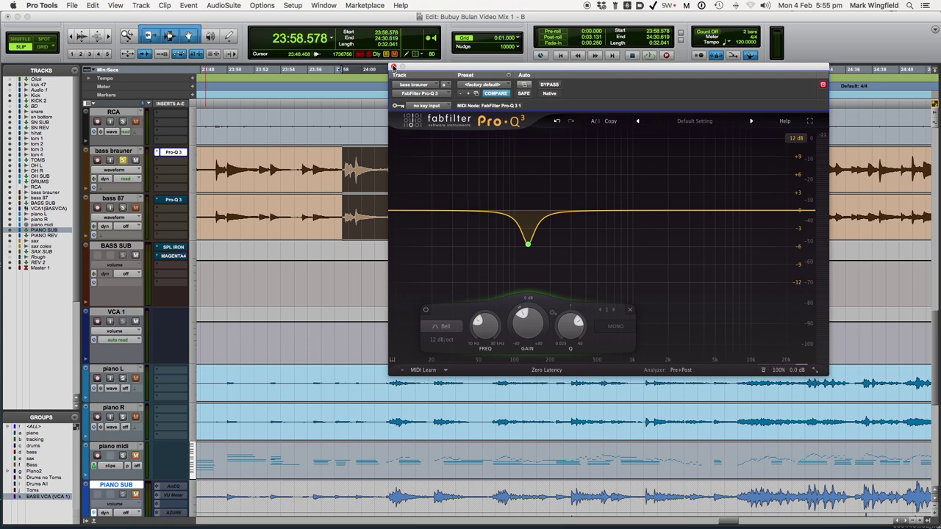
pyautogui.click(394, 67)
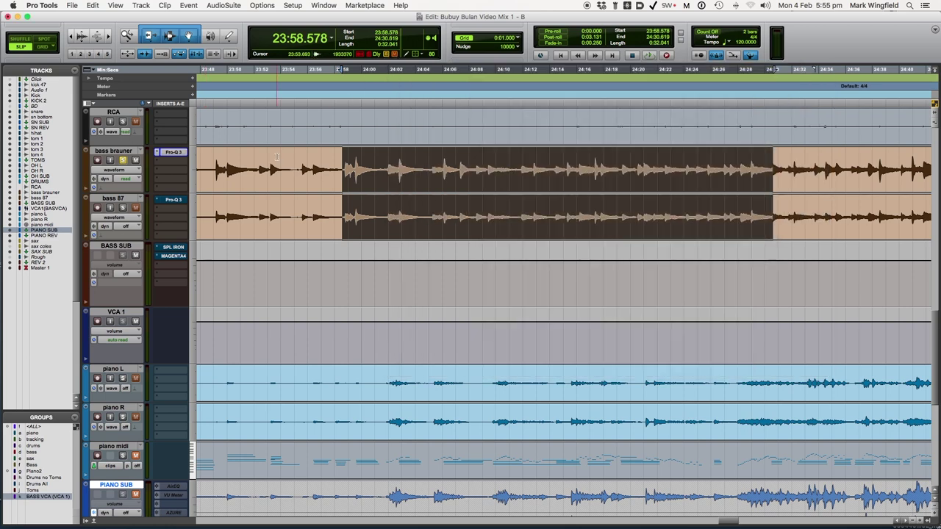
# Solo bass 87 and unsolo bass brauner
pyautogui.scroll(5, 277, 156)
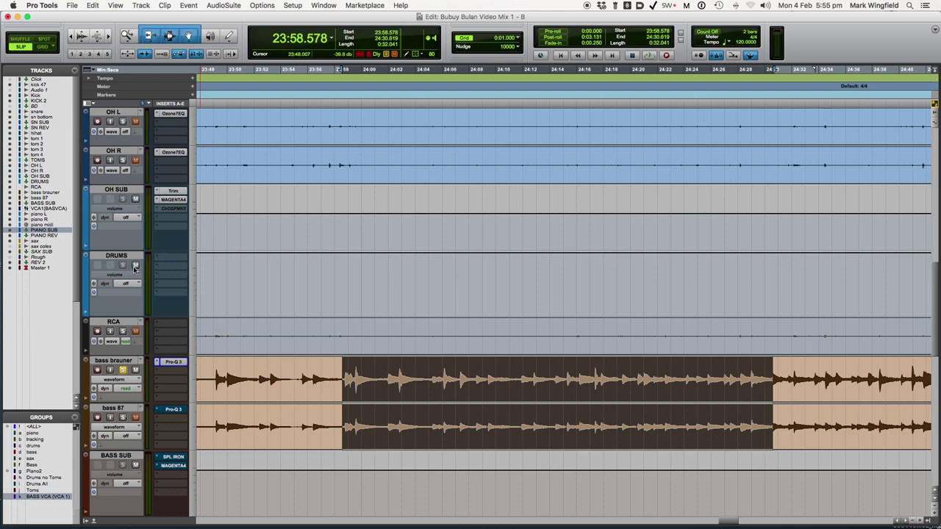
pyautogui.scroll(-10, 221, 248)
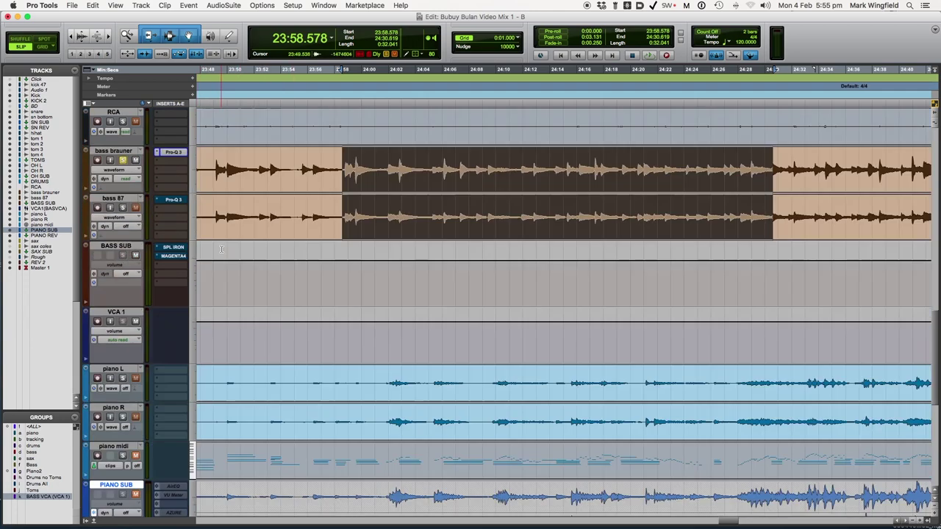
pyautogui.scroll(6, 221, 248)
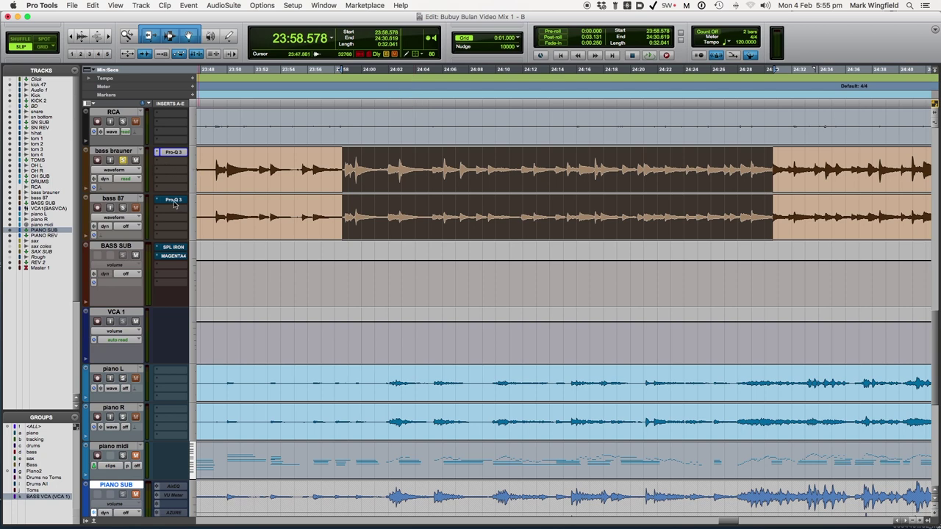
pyautogui.click(122, 207)
pyautogui.click(123, 160)
# Open the bass 87 Pro-Q 3, switch off its bypass, and play the track through it
pyautogui.click(172, 200)
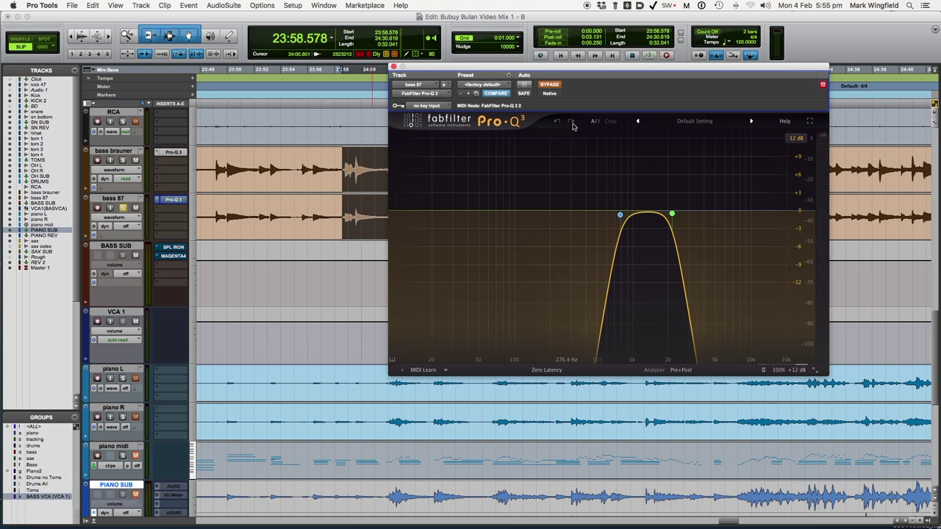
pyautogui.moveTo(630, 254)
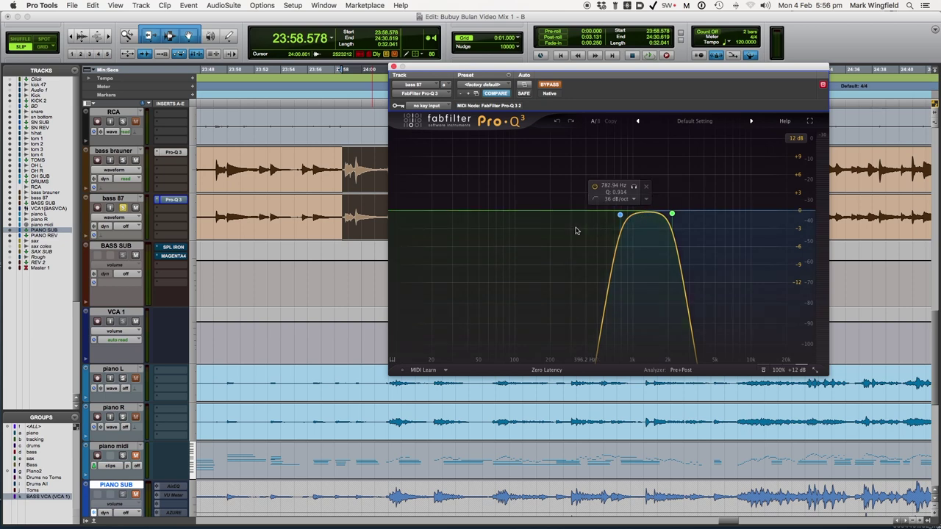
pyautogui.click(551, 85)
pyautogui.press('space')
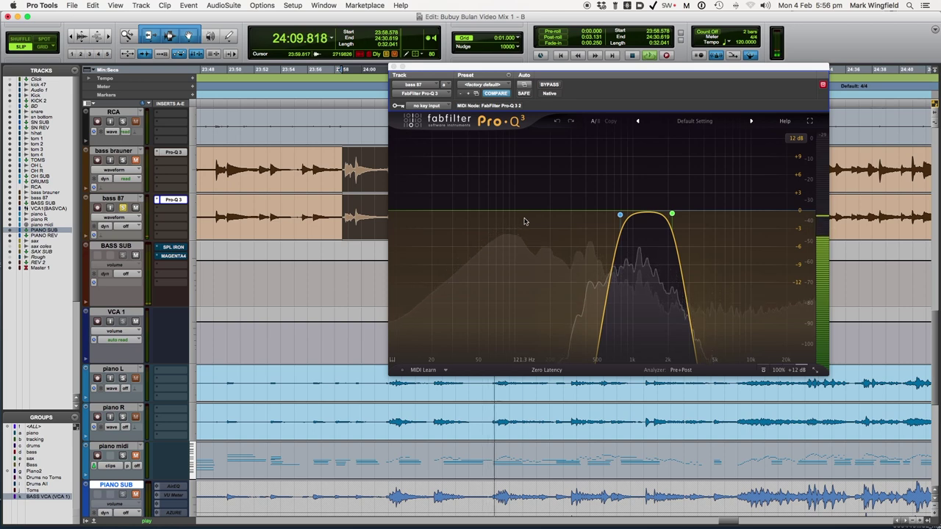
pyautogui.press('space')
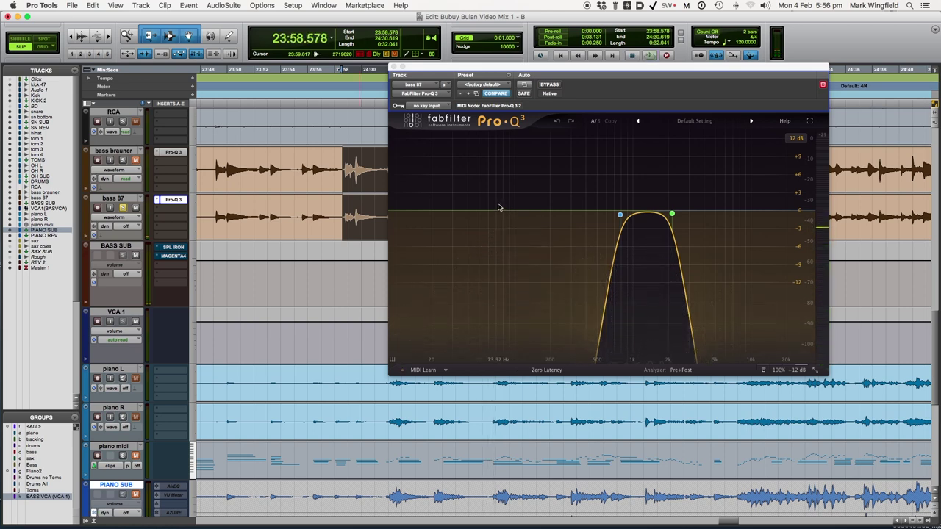
# Mute bass 87 and run another playback pass, stopping back at 23:58.578
pyautogui.moveTo(637, 221)
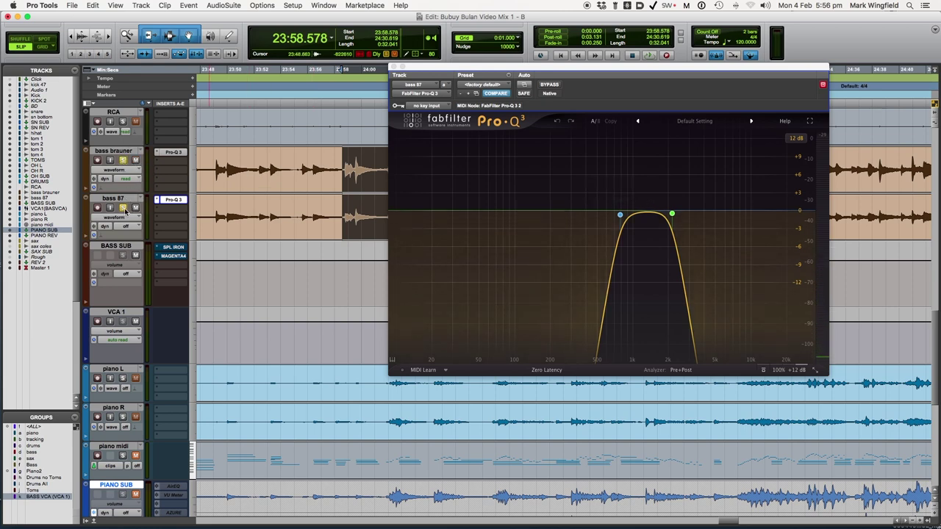
pyautogui.click(134, 208)
pyautogui.press('space')
pyautogui.press('space')
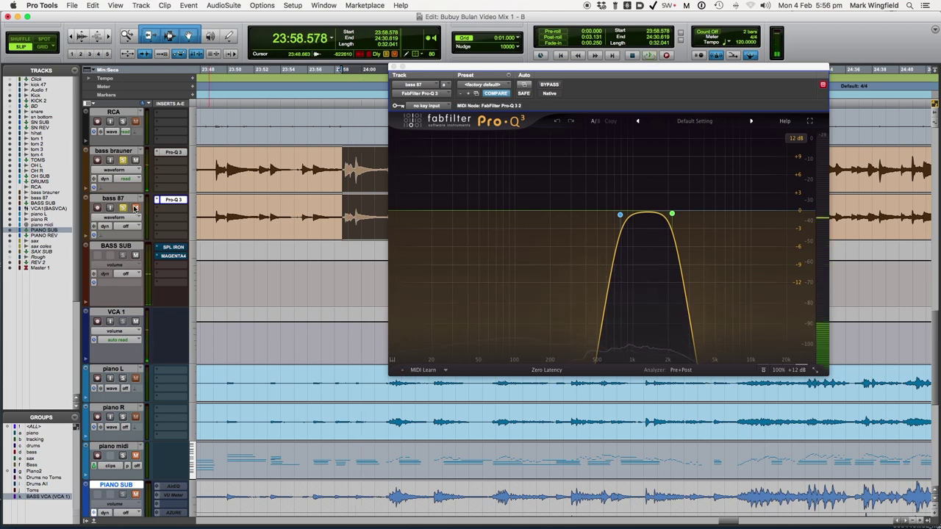
pyautogui.press('space')
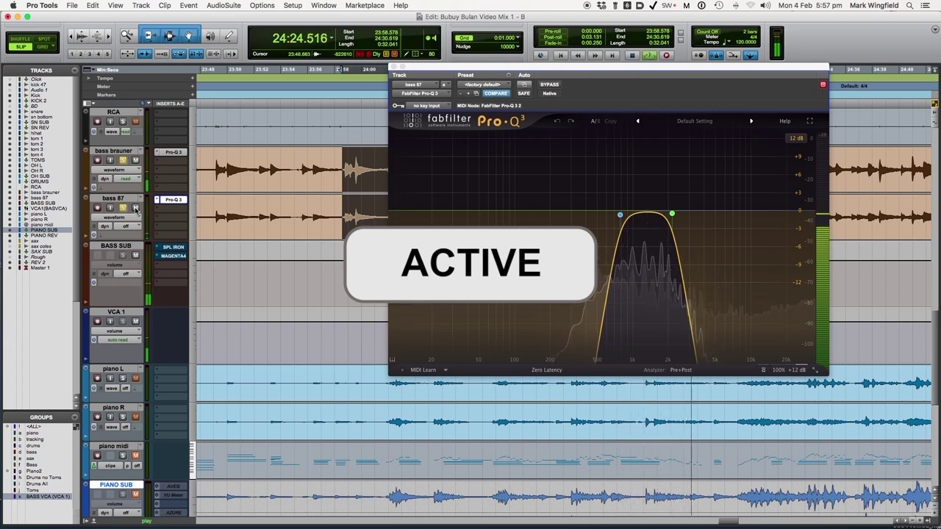
pyautogui.press('space')
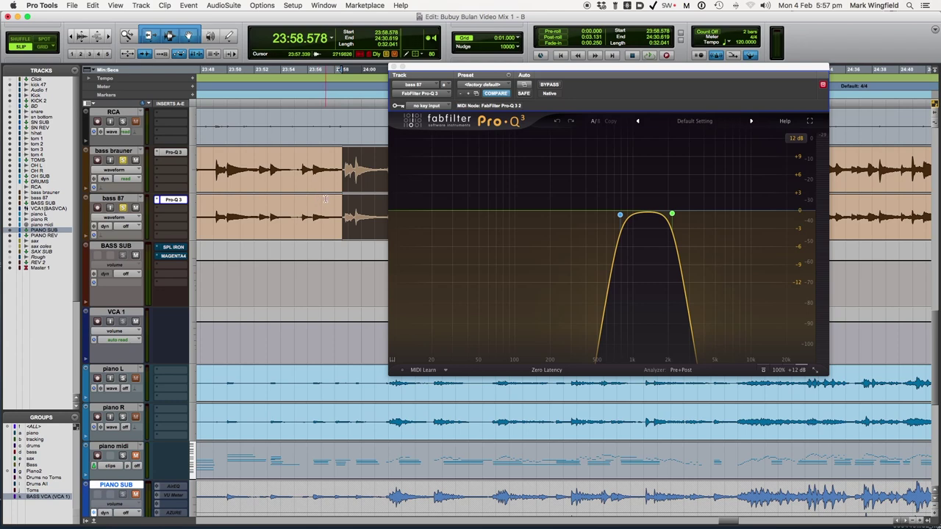
# Close the bass 87 Pro-Q 3 window and start playing the mix from the section start
pyautogui.click(395, 67)
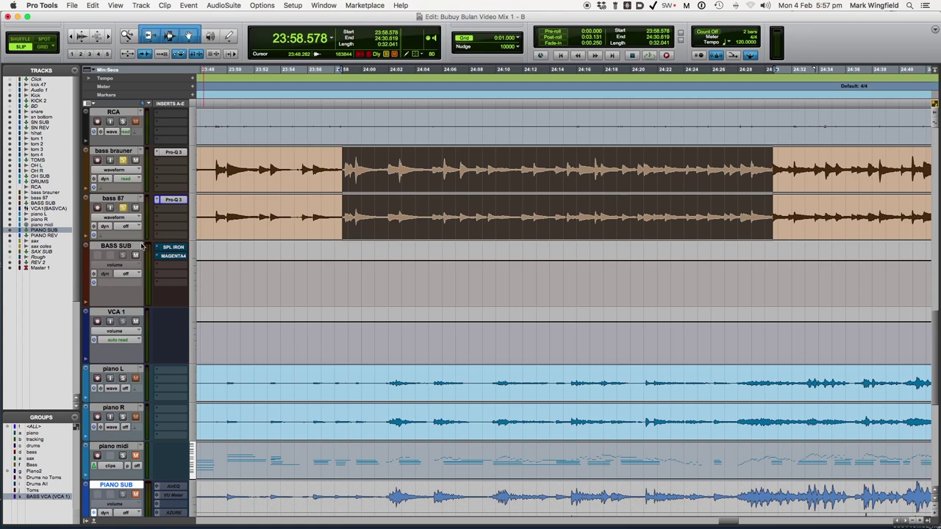
pyautogui.scroll(10, 221, 195)
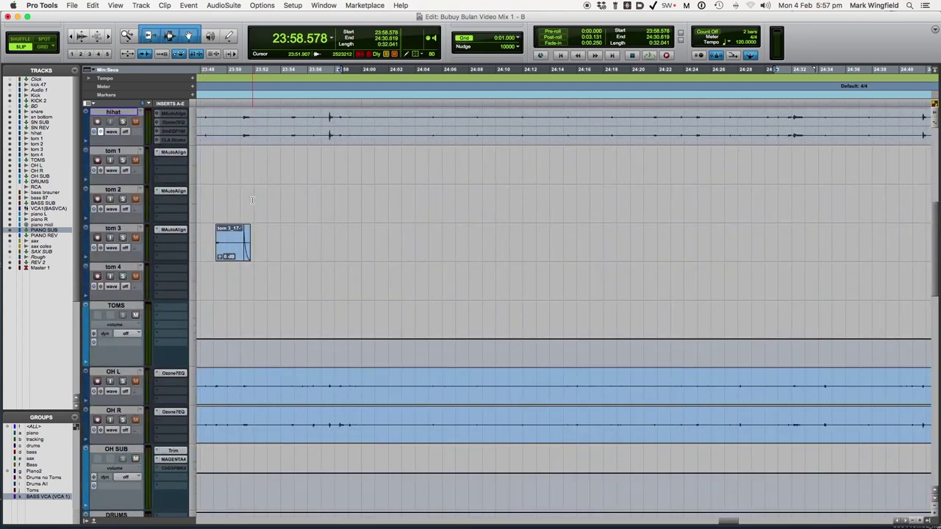
pyautogui.scroll(8, 213, 254)
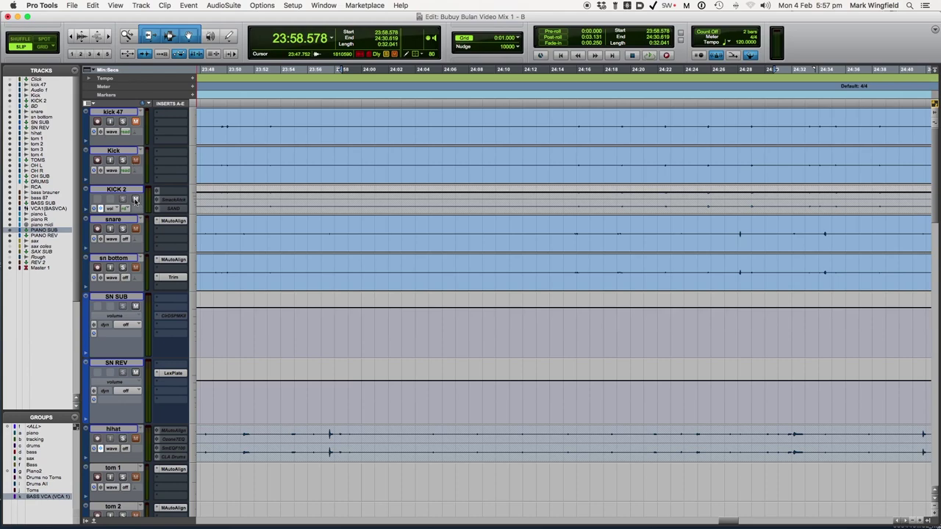
pyautogui.scroll(-15, 220, 211)
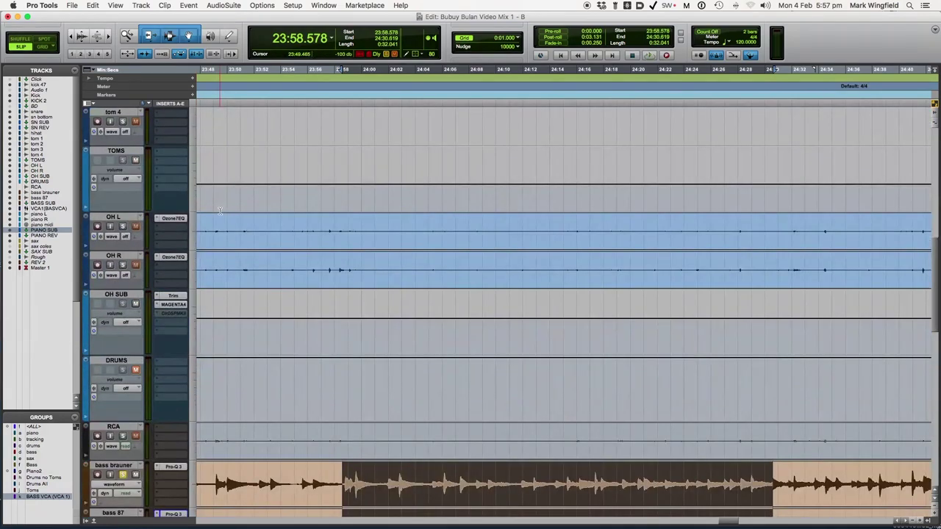
pyautogui.scroll(3, 220, 211)
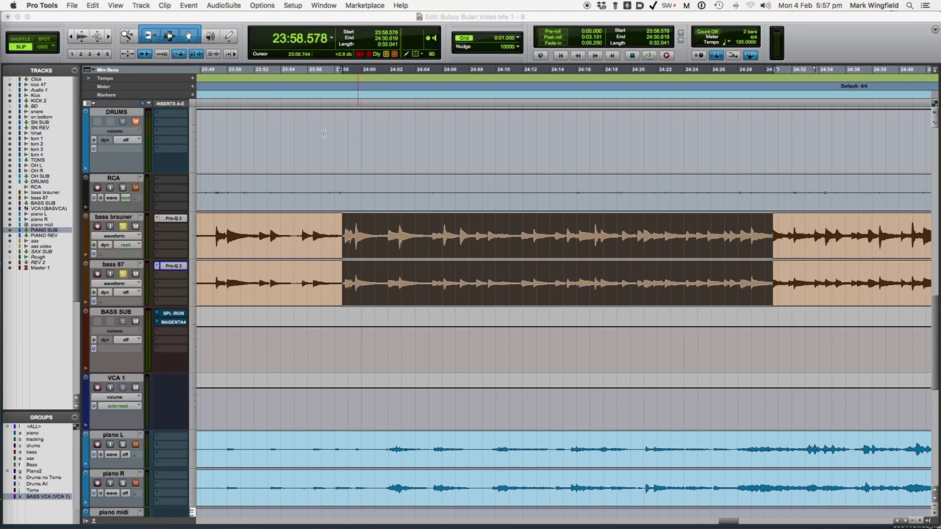
pyautogui.press('space')
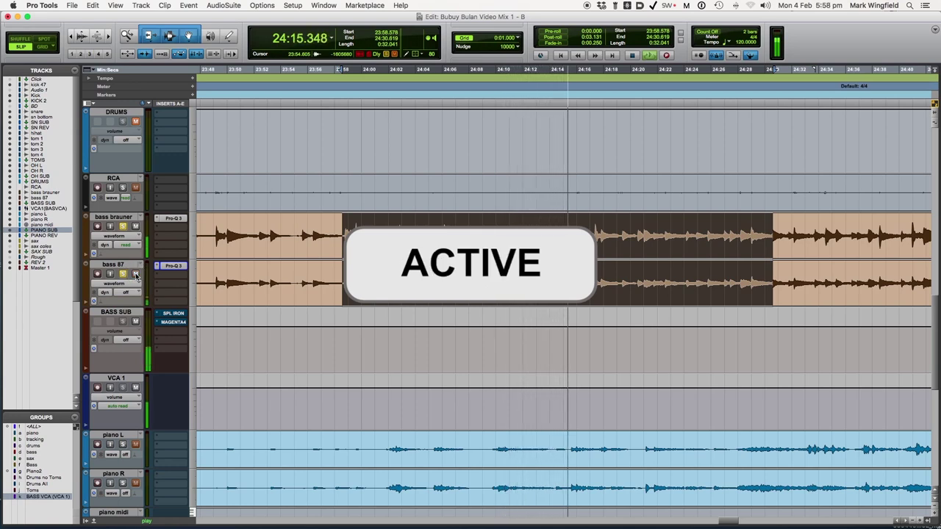
# Stop playback so the transport returns to 23:58.578
pyautogui.press('space')
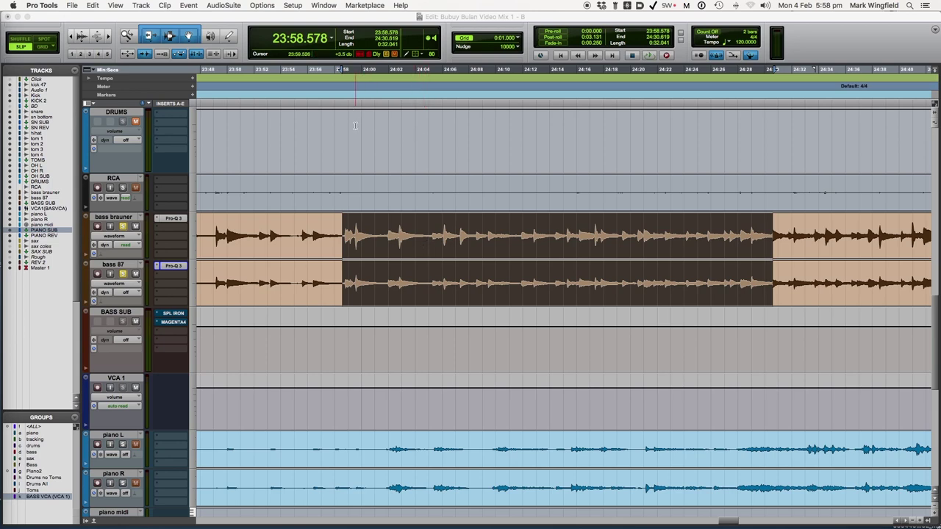
pyautogui.press('space')
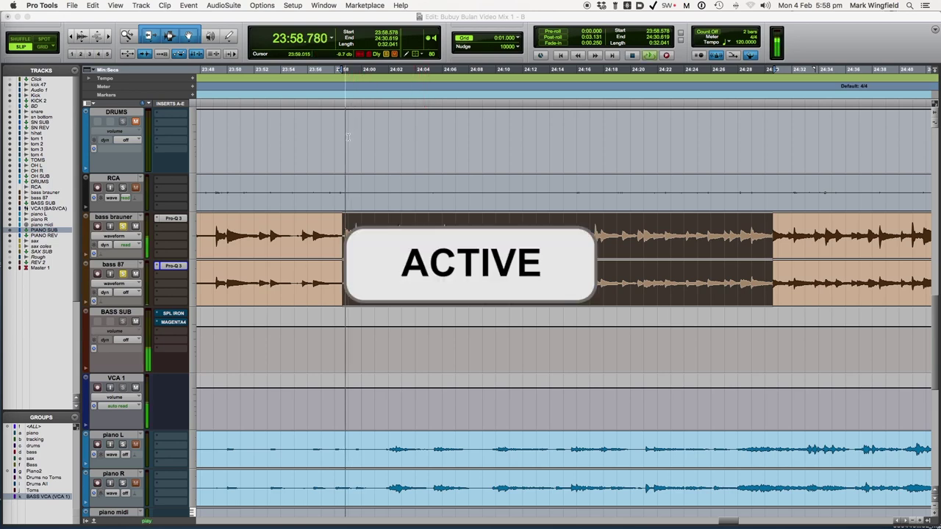
pyautogui.click(136, 274)
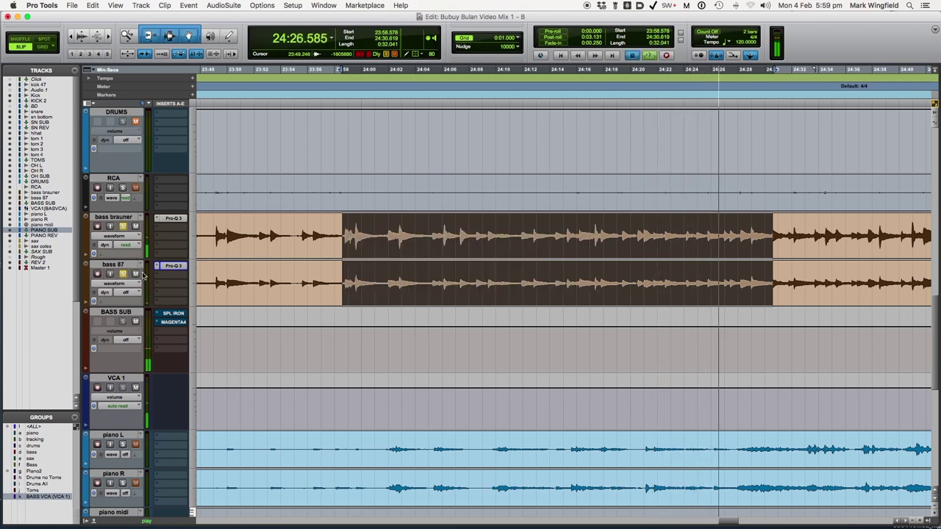
pyautogui.press('space')
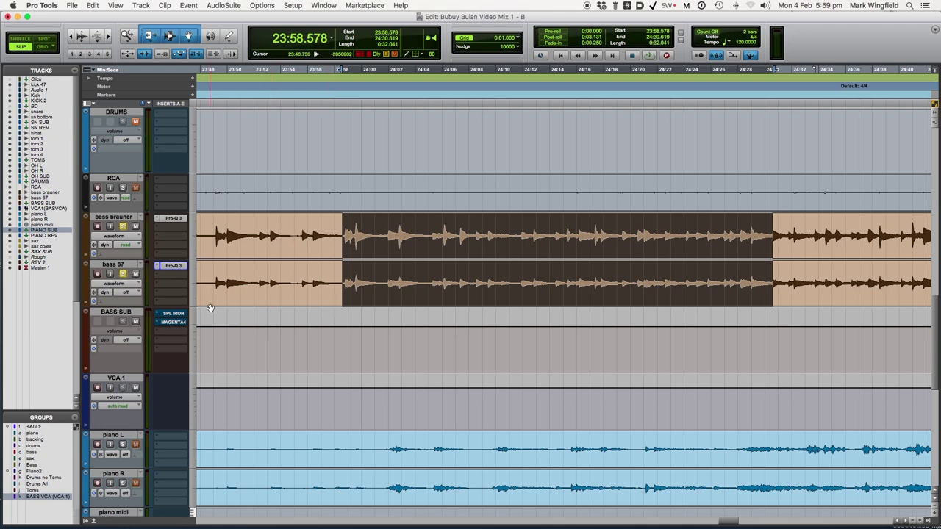
# Open the SPL Iron compressor on BASS SUB and drag its window left over the tracks
pyautogui.click(174, 316)
pyautogui.moveTo(547, 68); pyautogui.dragTo(428, 56)
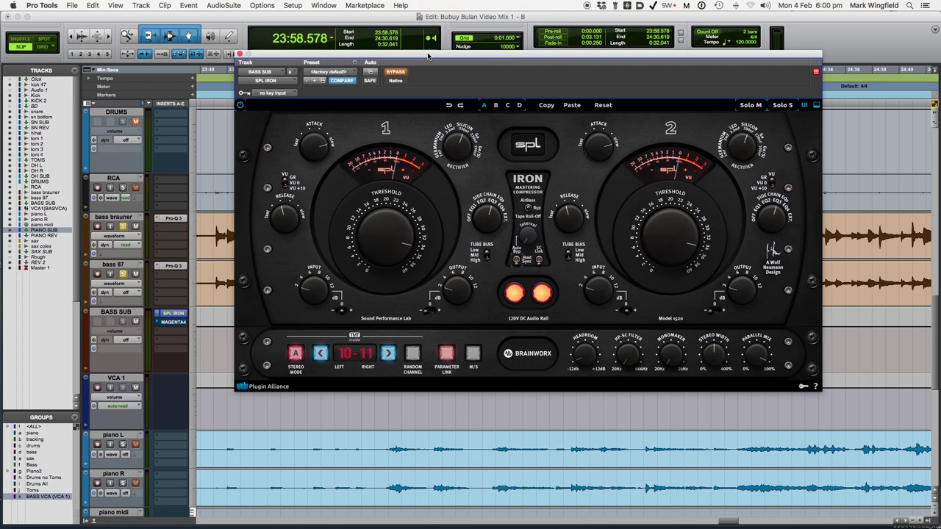
pyautogui.moveTo(428, 56); pyautogui.dragTo(412, 56)
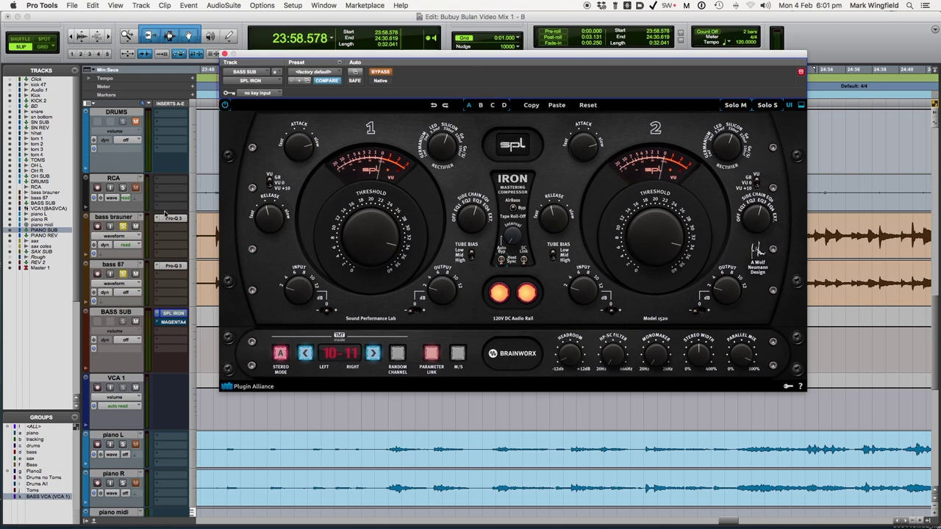
# Check the bass brauner Pro-Q 3, close it, and bring SPL Iron on BASS SUB back up
pyautogui.click(170, 220)
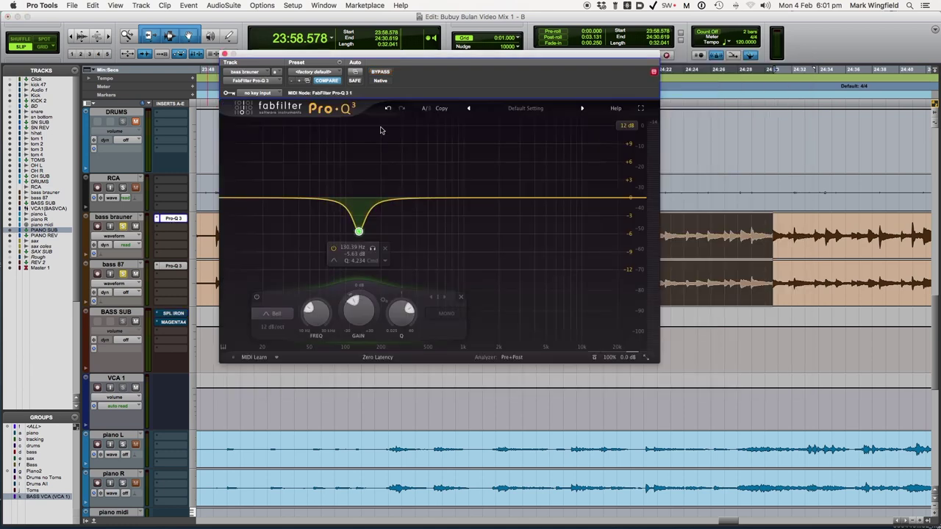
pyautogui.click(225, 55)
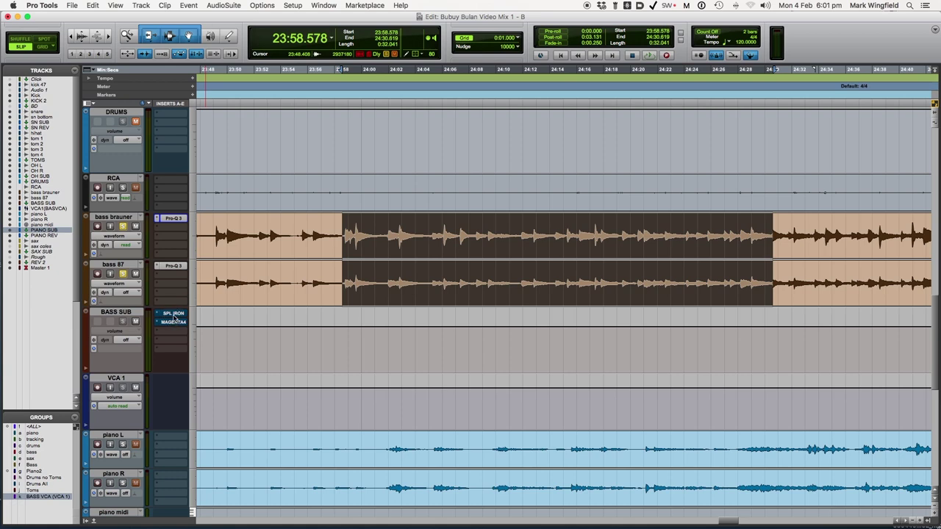
pyautogui.click(175, 317)
# Shift the SPL Iron window left and turn channel 1's side-chain EQ knob toward EQ1
pyautogui.moveTo(460, 56); pyautogui.dragTo(446, 56)
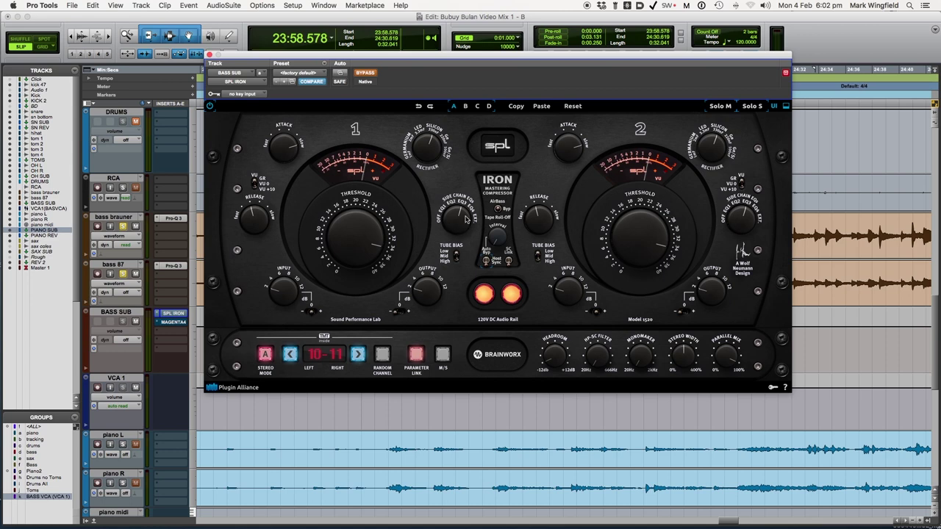
pyautogui.moveTo(462, 207); pyautogui.dragTo(448, 213)
# Play and A/B SPL Iron on BASS SUB, leave it active, stop, and close its window
pyautogui.press('space')
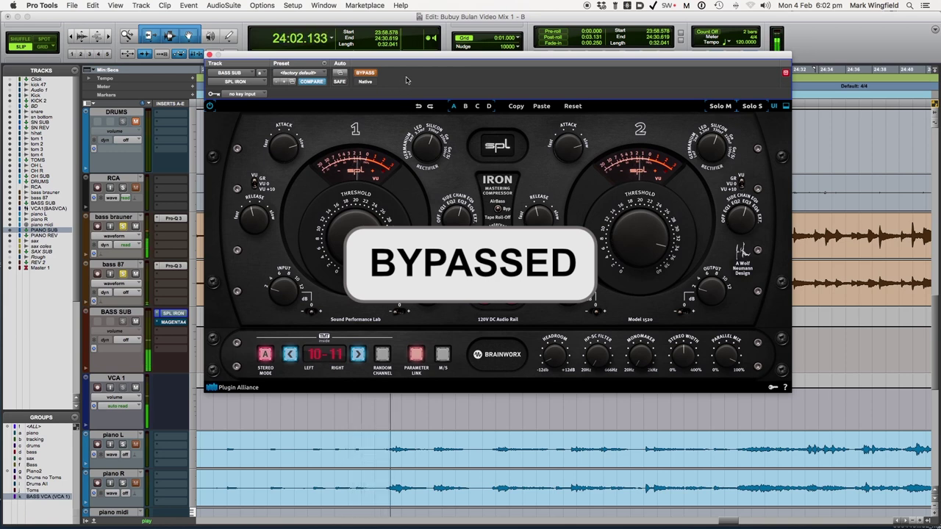
pyautogui.click(366, 73)
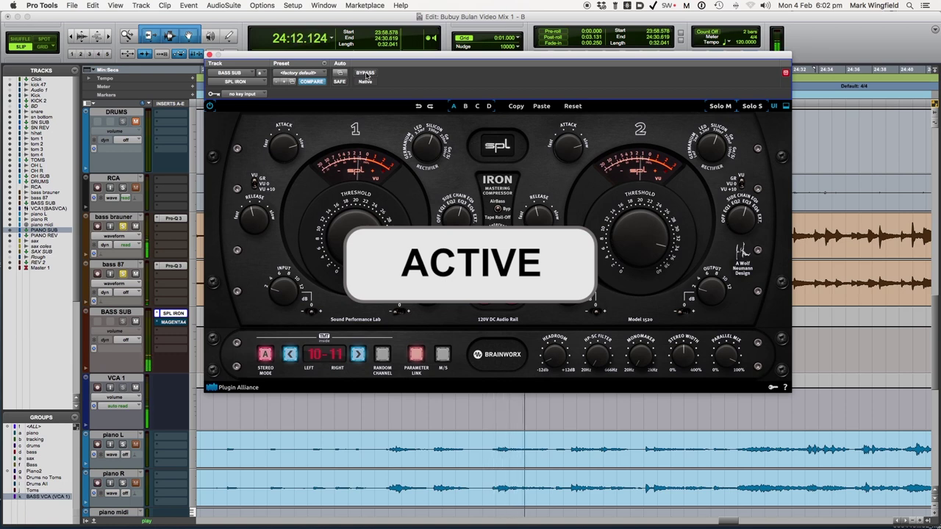
pyautogui.click(366, 74)
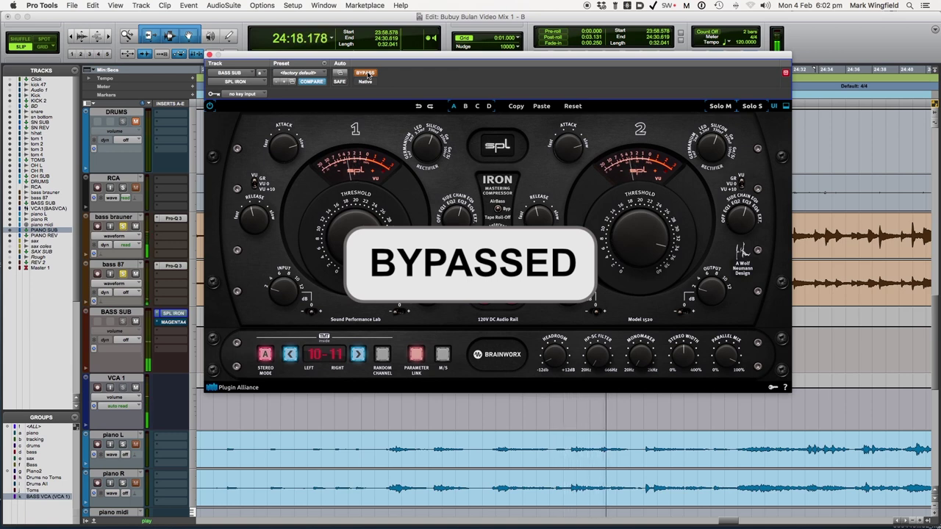
pyautogui.click(366, 74)
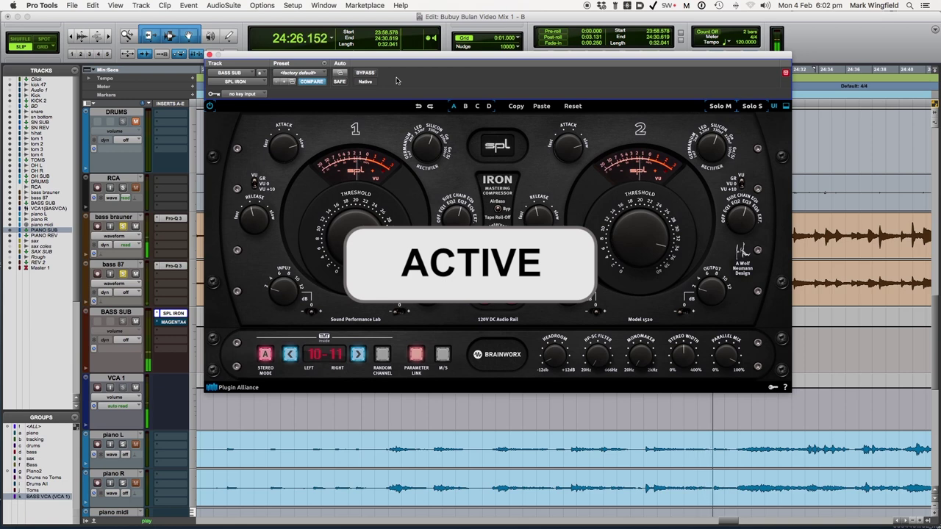
pyautogui.press('space')
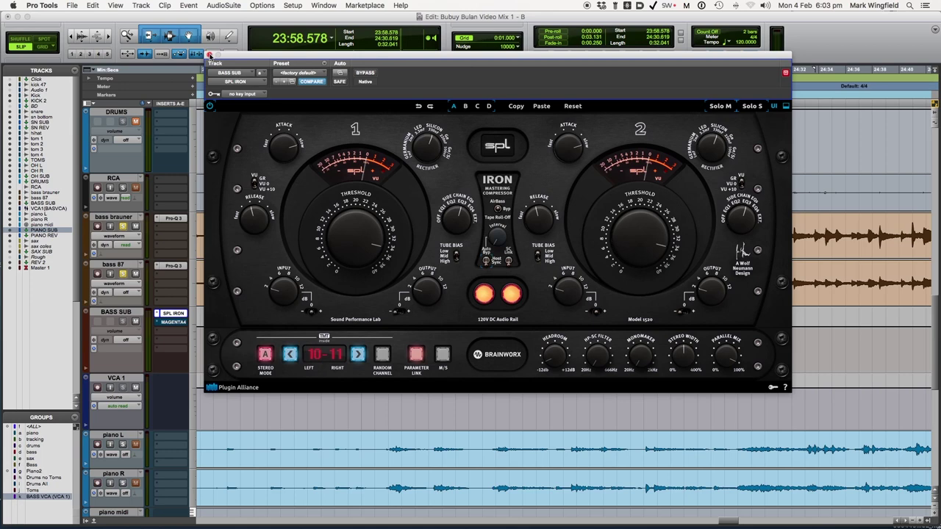
pyautogui.click(209, 56)
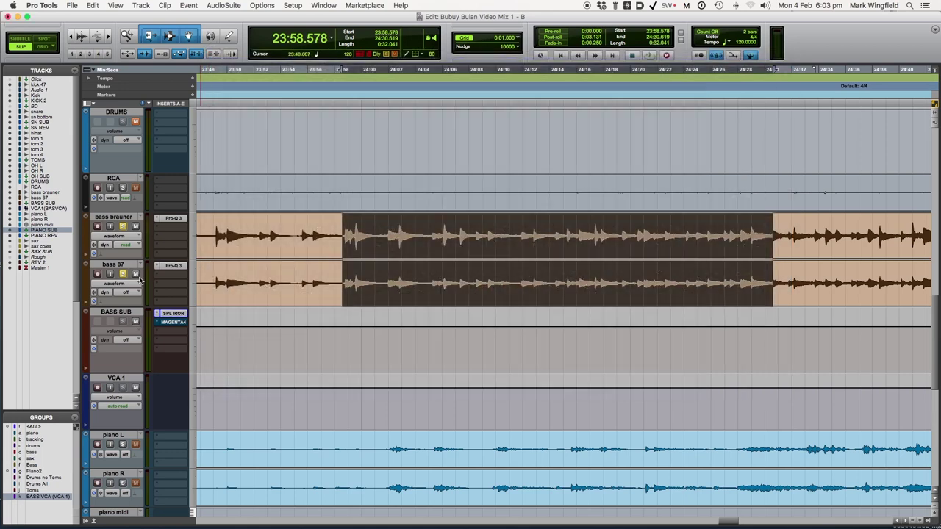
# Open Magenta4 on BASS SUB, reposition its window, and play the mix with it bypassed
pyautogui.click(173, 324)
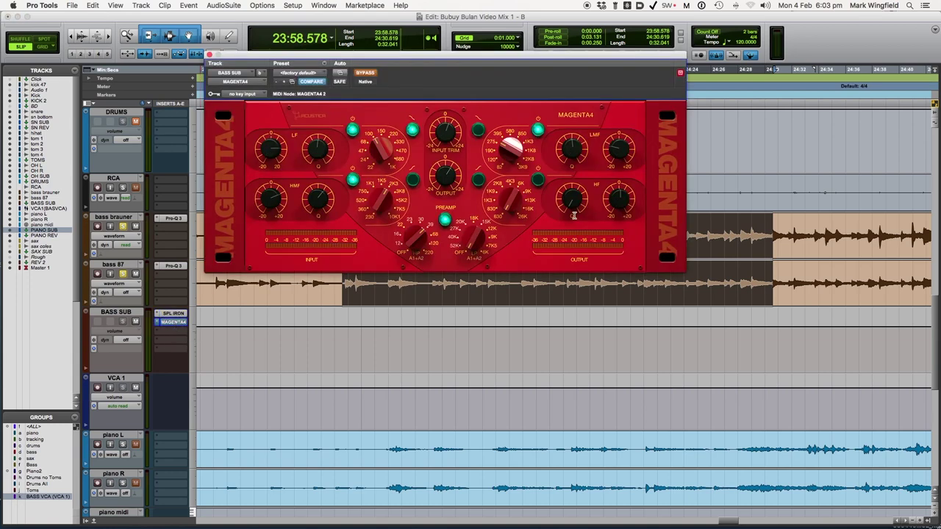
pyautogui.moveTo(411, 58); pyautogui.dragTo(454, 65)
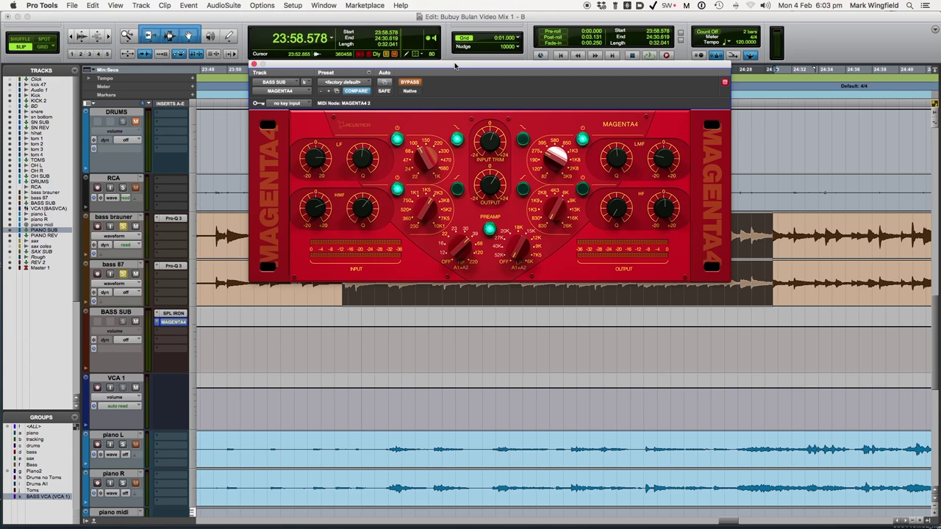
pyautogui.moveTo(455, 66); pyautogui.dragTo(449, 72)
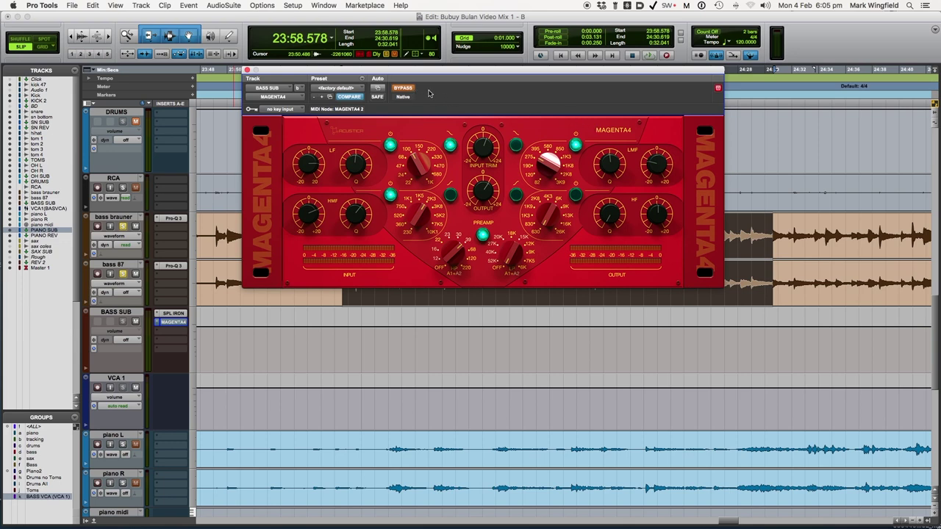
pyautogui.press('space')
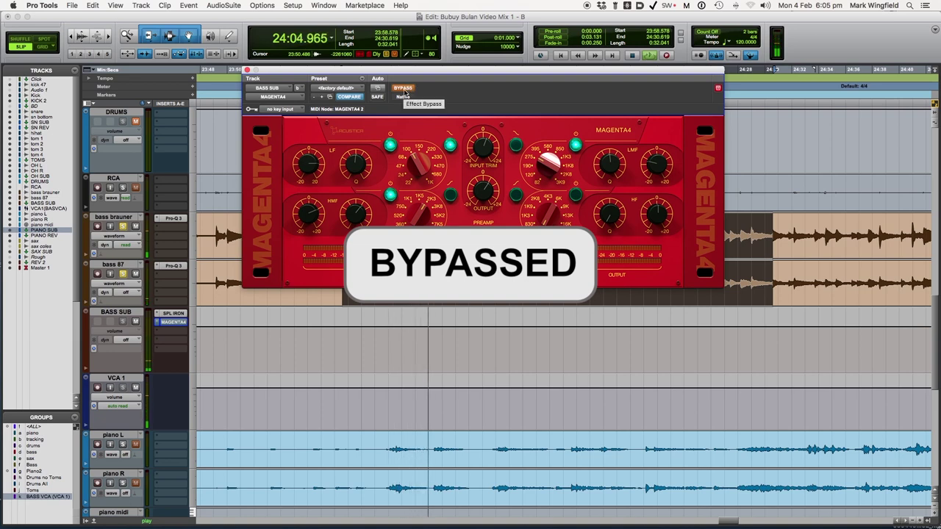
# Toggle Magenta4 in and out during playback, leave it active, then stop playback
pyautogui.click(403, 89)
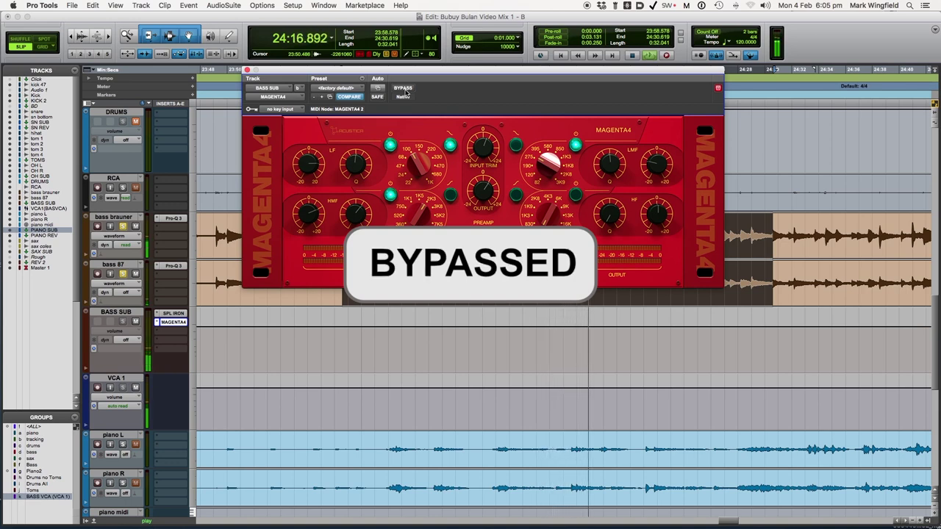
pyautogui.click(404, 88)
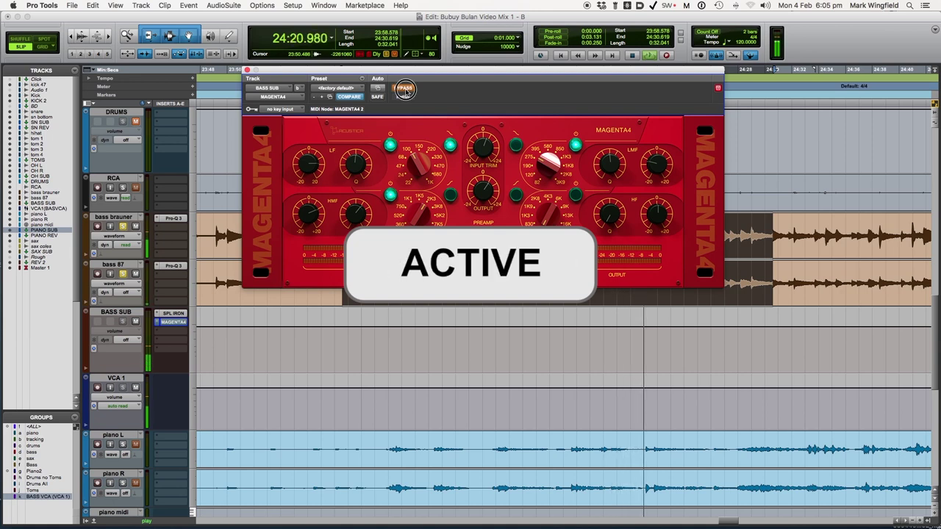
pyautogui.click(404, 88)
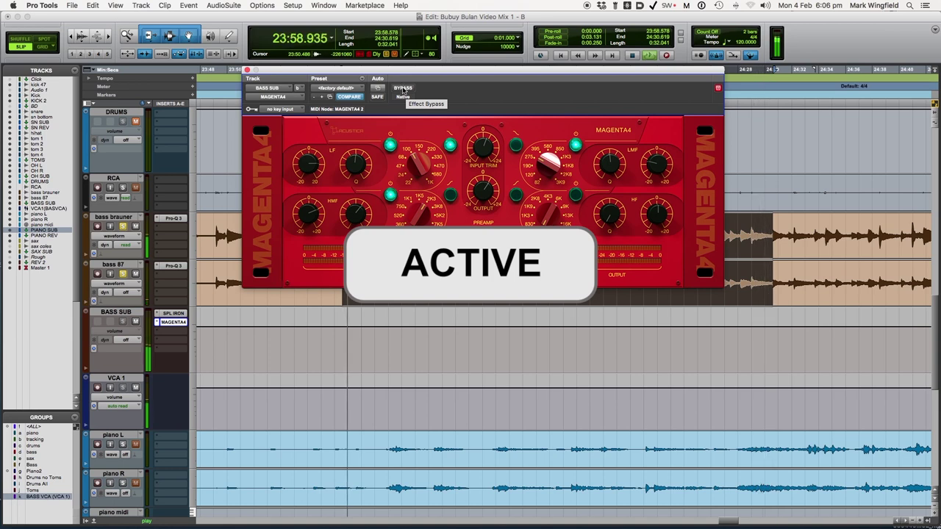
pyautogui.click(402, 90)
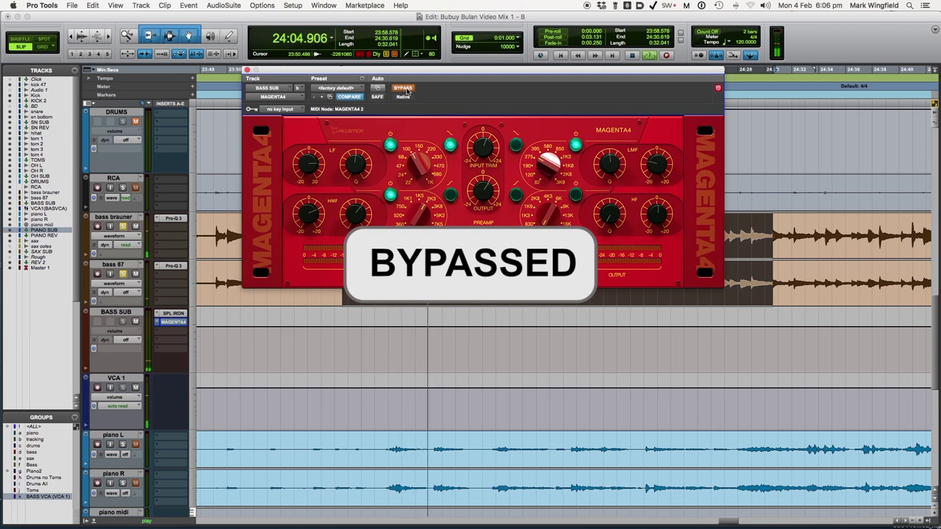
pyautogui.click(404, 89)
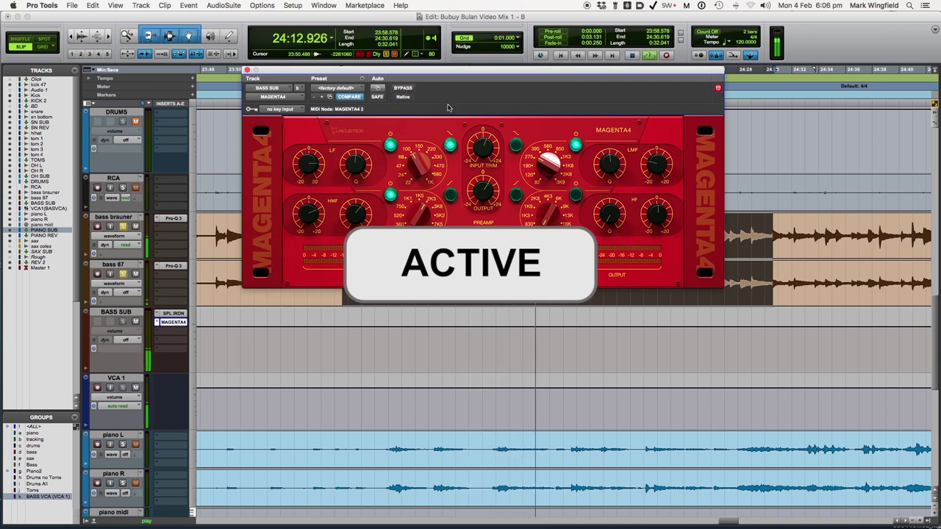
pyautogui.press('space')
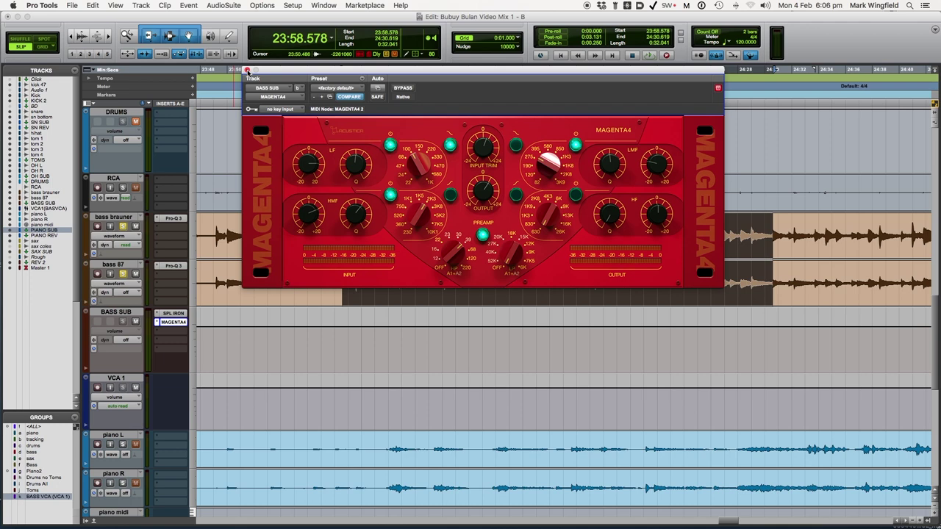
# Close Magenta4, scroll back to the bass brauner, bass 87 and BASS SUB tracks, and start playback
pyautogui.click(247, 70)
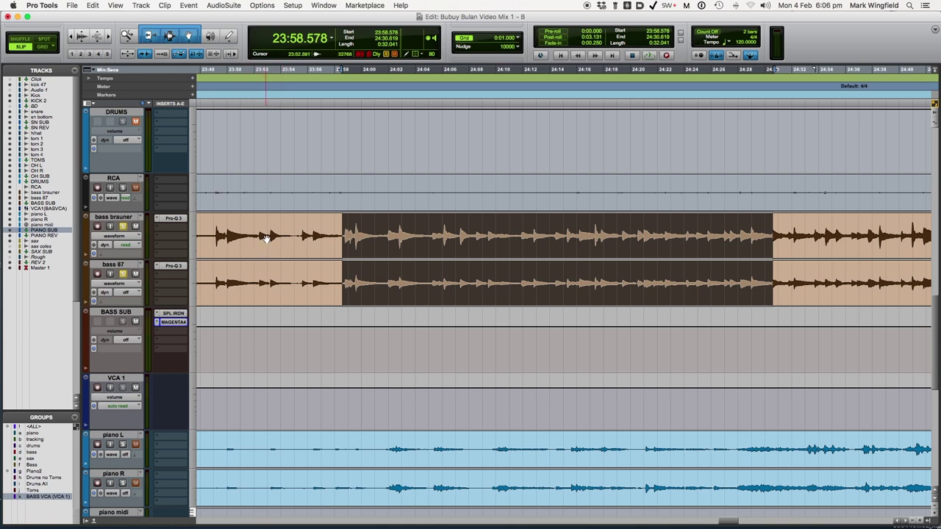
pyautogui.scroll(5, 145, 162)
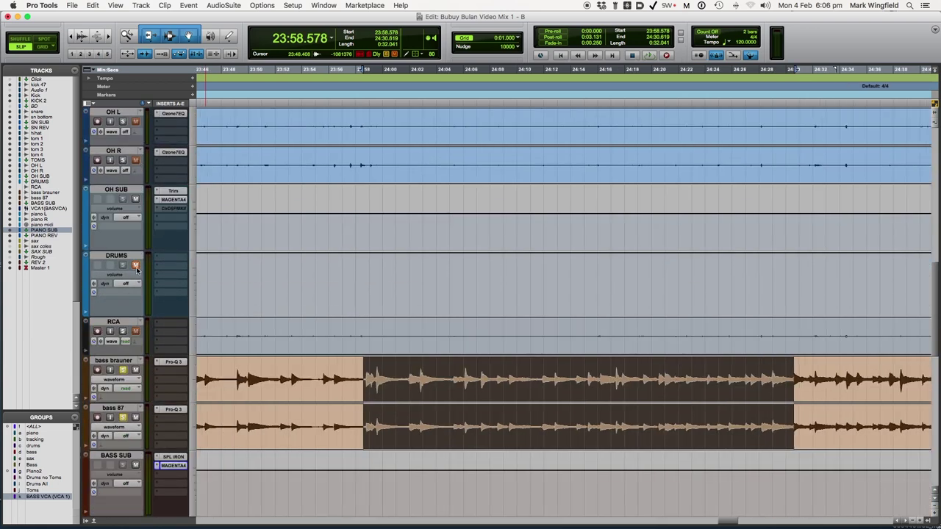
pyautogui.scroll(10, 136, 266)
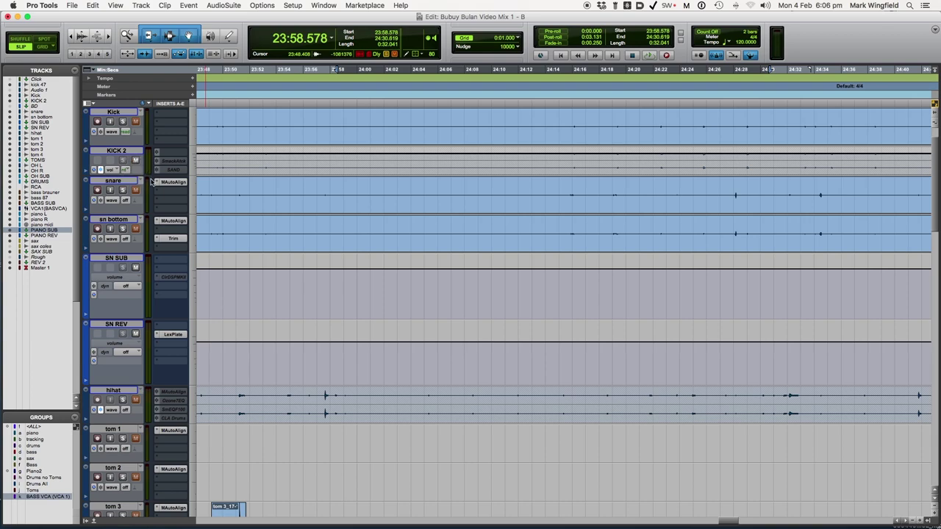
pyautogui.scroll(-20, 151, 182)
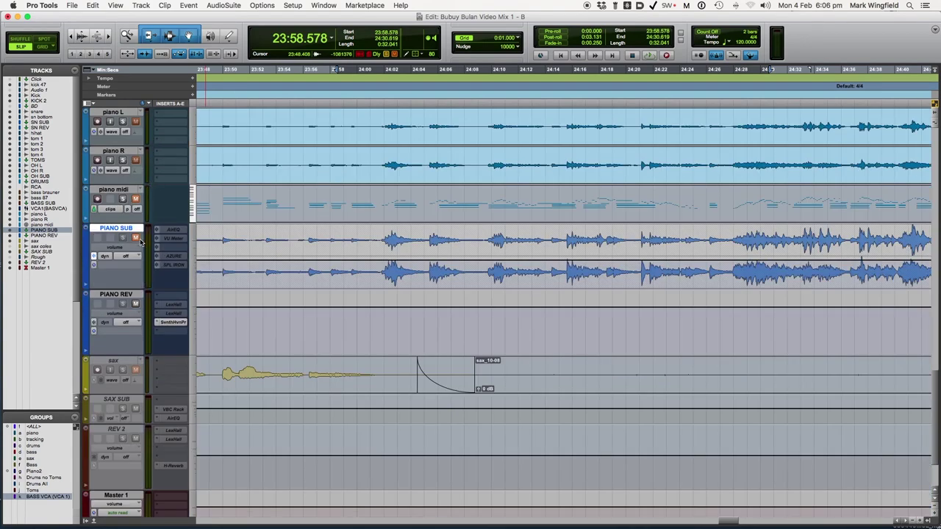
pyautogui.scroll(10, 147, 210)
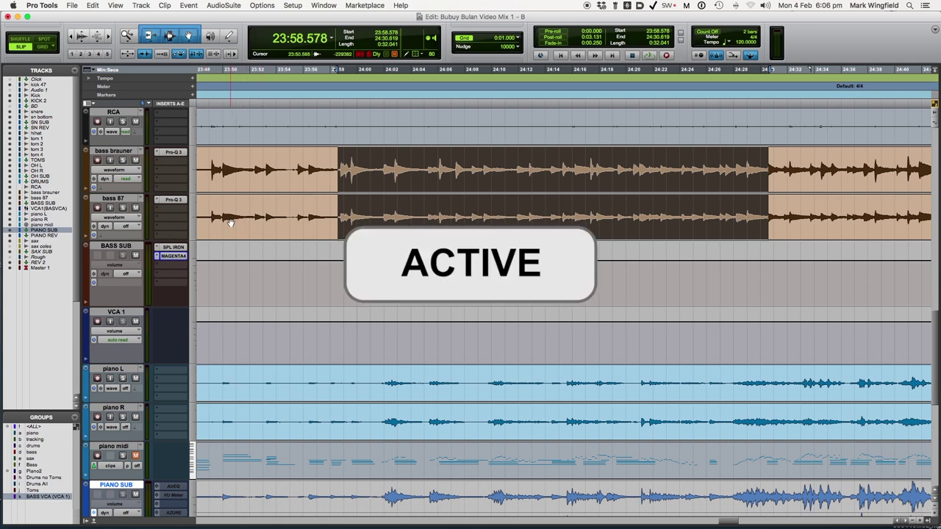
pyautogui.press('space')
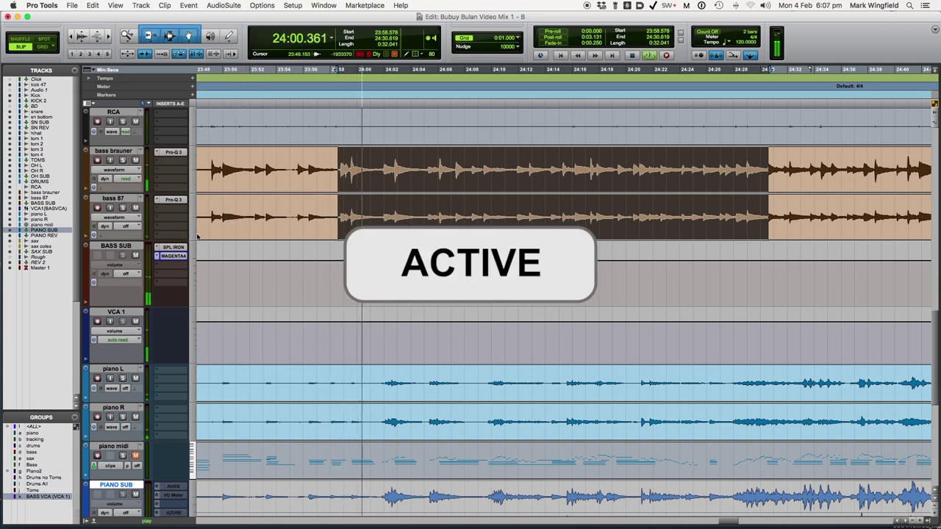
# During playback, toggle the bass tracks' Pro-Q 3 EQs and the BASS SUB inserts
pyautogui.keyDown('super'); pyautogui.click(170, 200); pyautogui.keyUp('super')
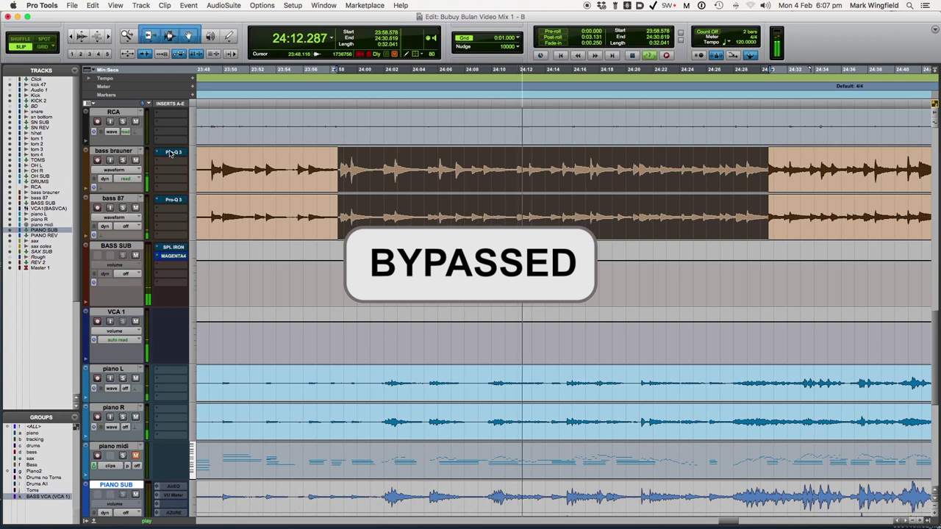
pyautogui.keyDown('super'); pyautogui.click(171, 152); pyautogui.keyUp('super')
pyautogui.keyDown('super'); pyautogui.click(173, 200); pyautogui.keyUp('super')
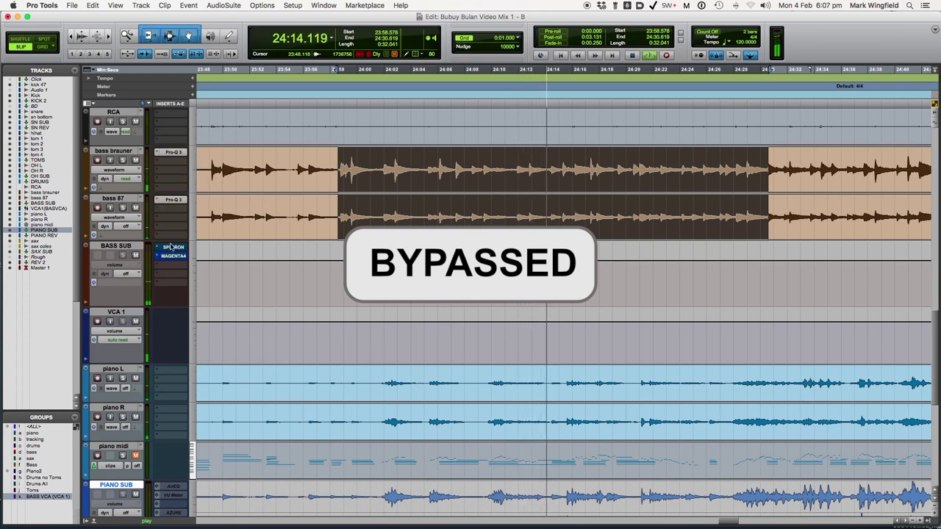
pyautogui.keyDown('super'); pyautogui.click(171, 247); pyautogui.keyUp('super')
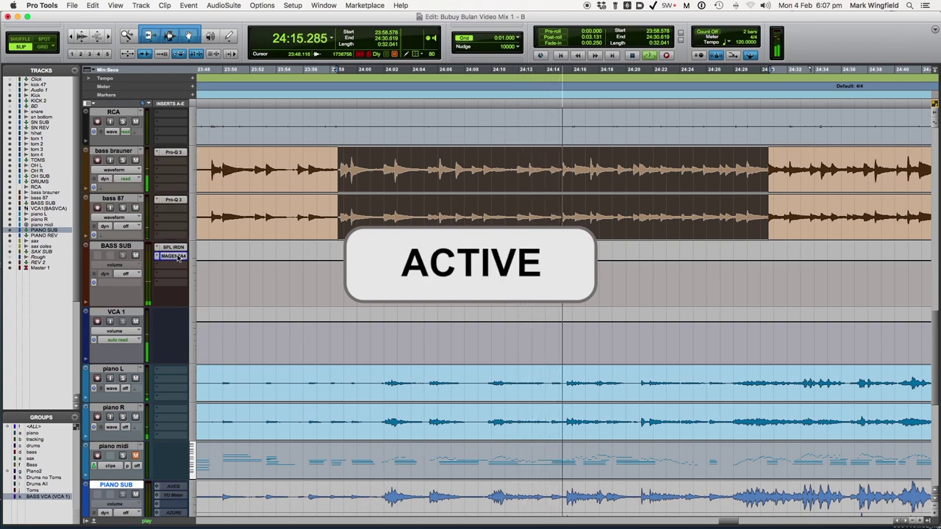
# Bypass both Pro-Q 3s and the BASS SUB processing, re-enable them all, then stop playback
pyautogui.keyDown('super'); pyautogui.click(174, 152); pyautogui.keyUp('super')
pyautogui.keyDown('super'); pyautogui.click(173, 200); pyautogui.keyUp('super')
pyautogui.keyDown('super'); pyautogui.click(171, 256); pyautogui.keyUp('super')
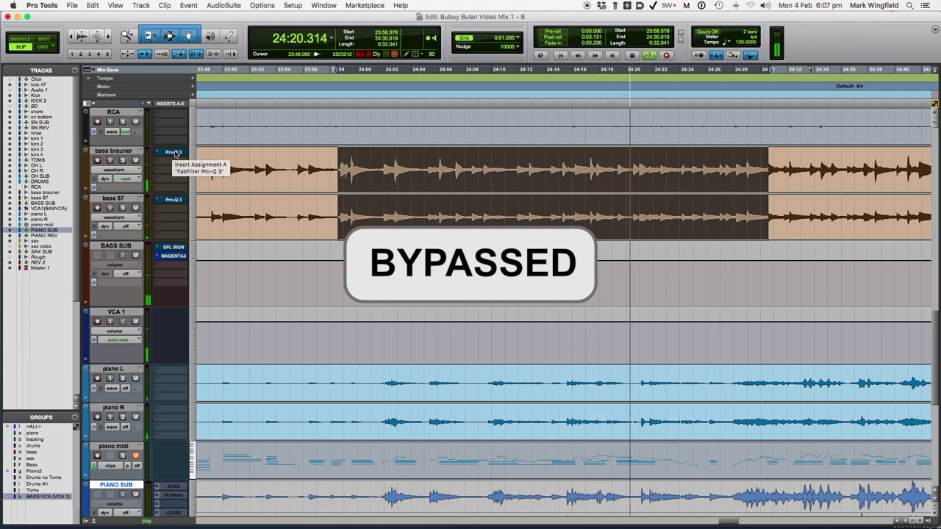
pyautogui.keyDown('super'); pyautogui.click(173, 153); pyautogui.keyUp('super')
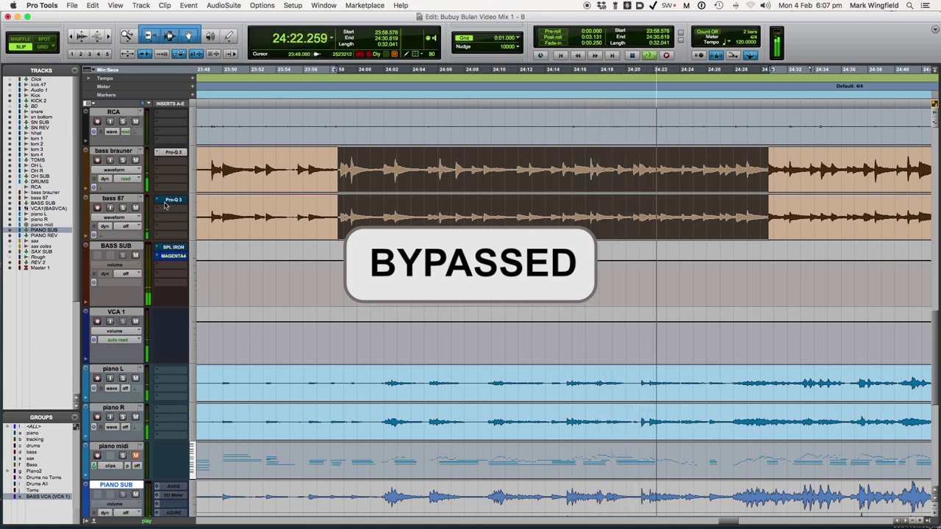
pyautogui.keyDown('super'); pyautogui.click(175, 200); pyautogui.keyUp('super')
pyautogui.keyDown('super'); pyautogui.click(174, 247); pyautogui.keyUp('super')
pyautogui.keyDown('super'); pyautogui.click(174, 256); pyautogui.keyUp('super')
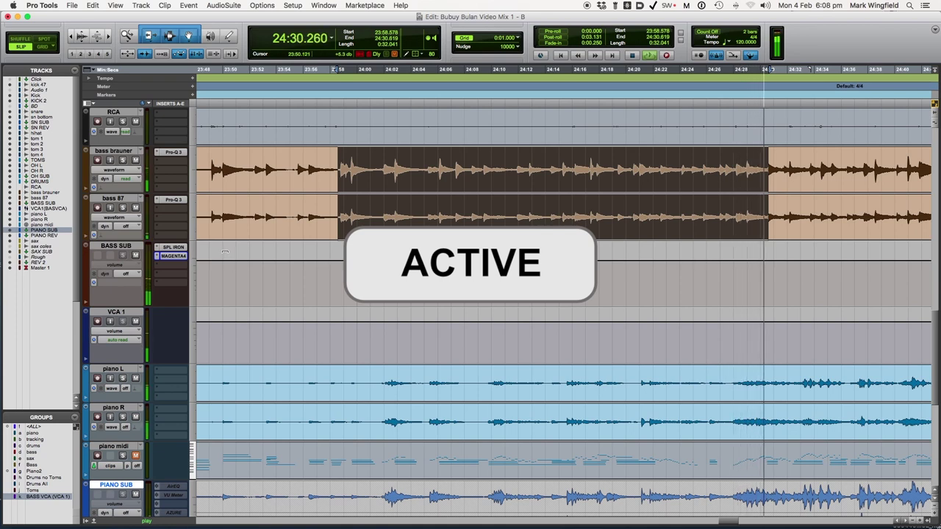
pyautogui.press('space')
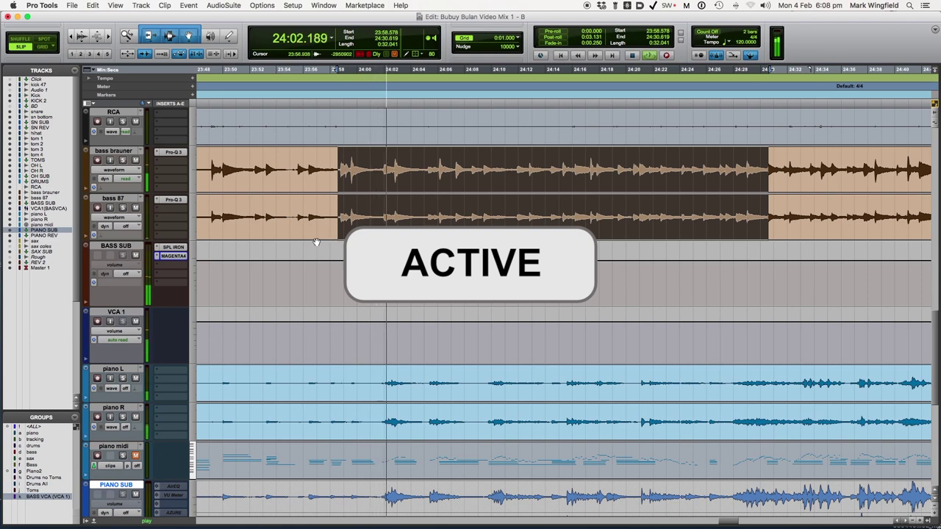
pyautogui.press('space')
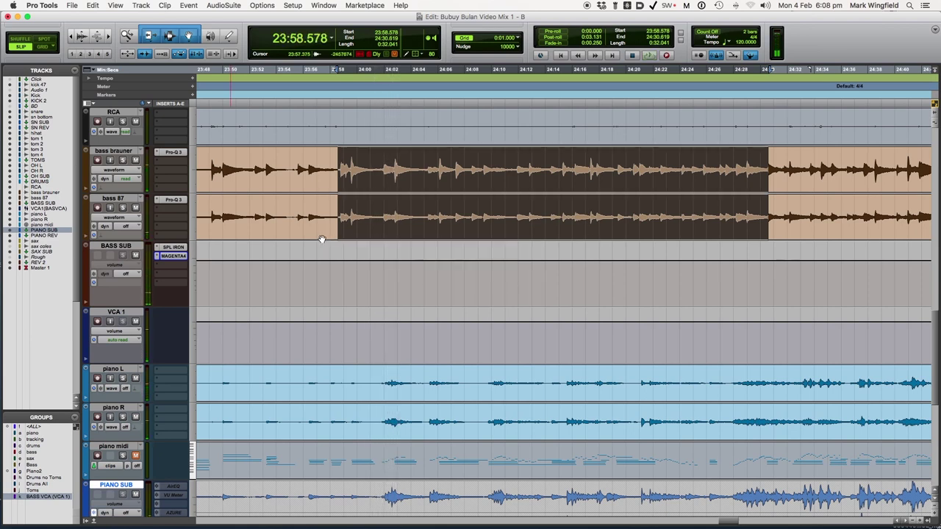